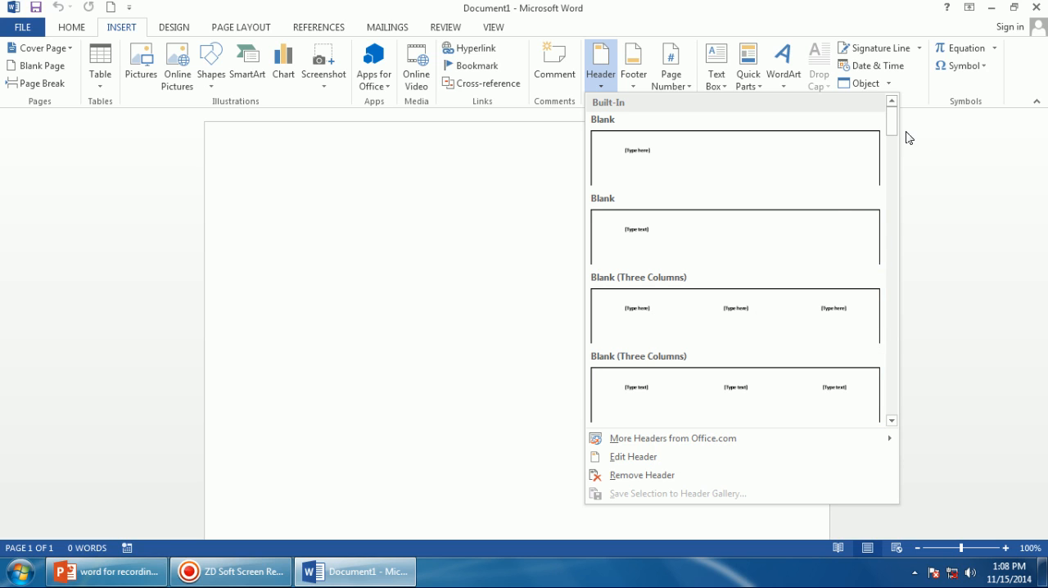
Open the page header for editing.
left_click_drag(896, 130, 876, 371)
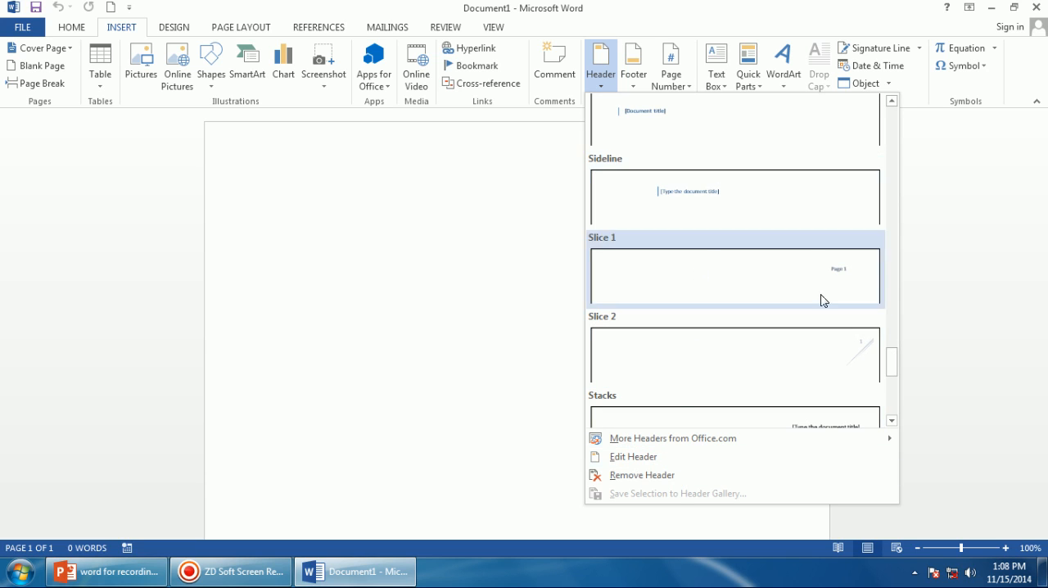
mouse_move(891, 368)
left_mouse_down()
mouse_move(897, 416)
mouse_move(894, 351)
left_mouse_up()
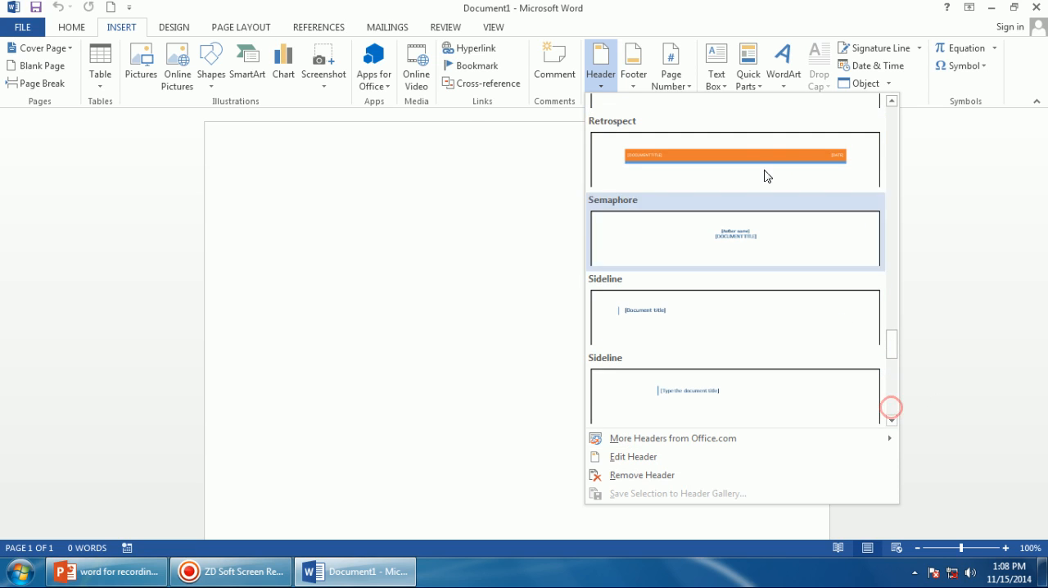
left_click(651, 456)
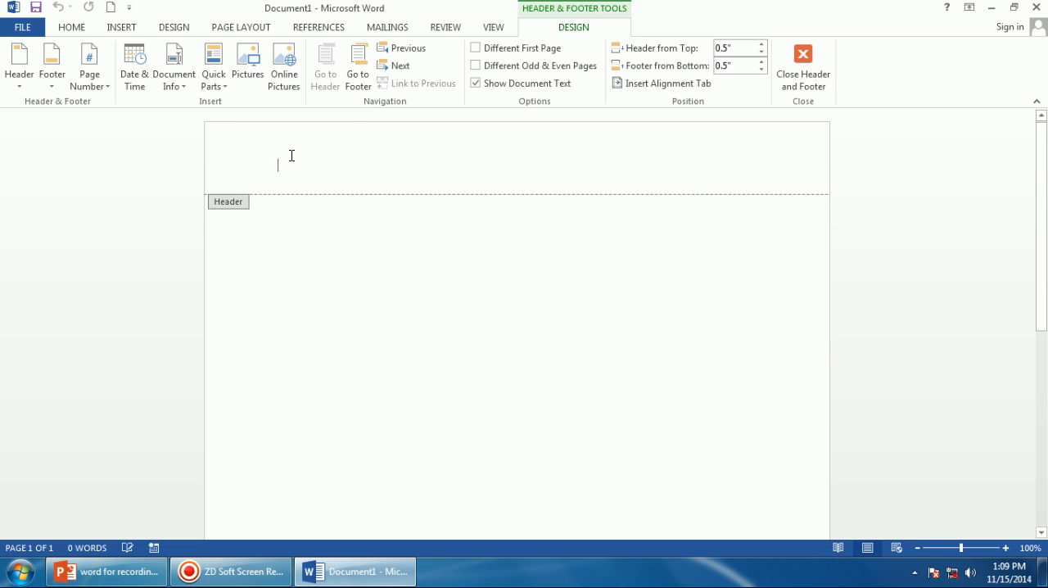
Insert the JAC picture from the image folder on Local Disk (E:) into the header.
left_click(250, 71)
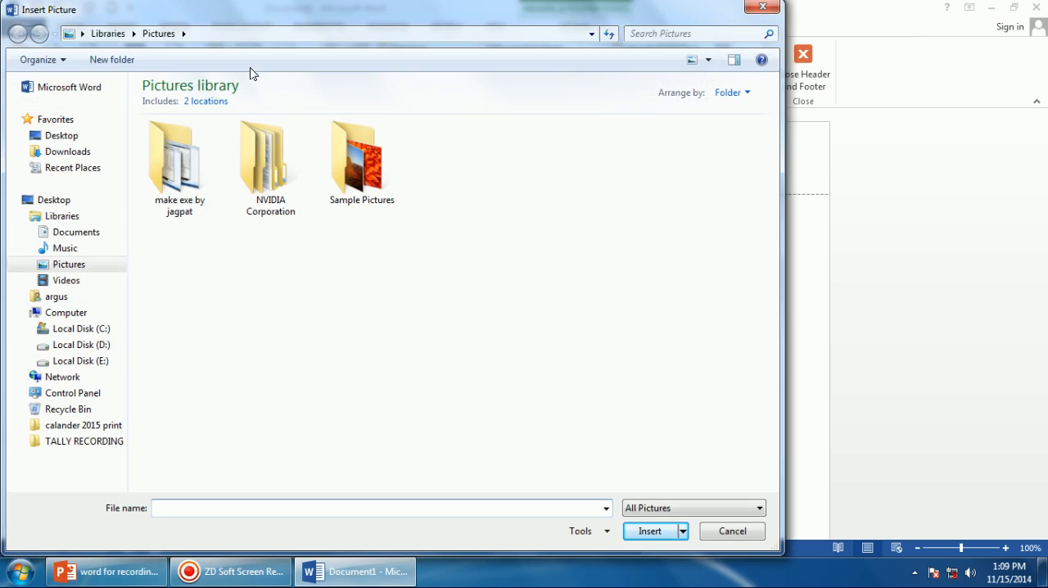
double_click(362, 184)
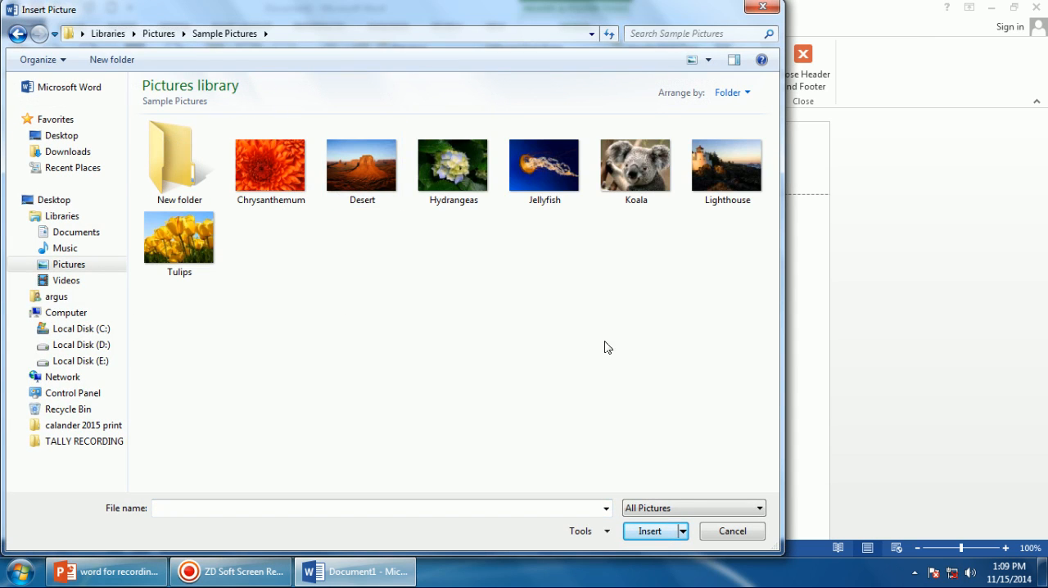
left_click(90, 365)
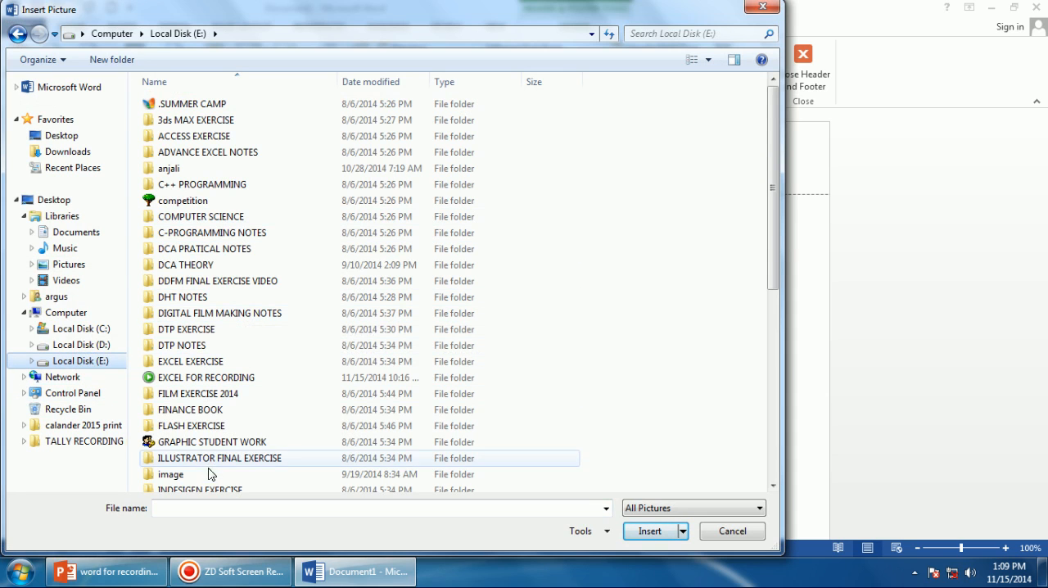
left_click(209, 474)
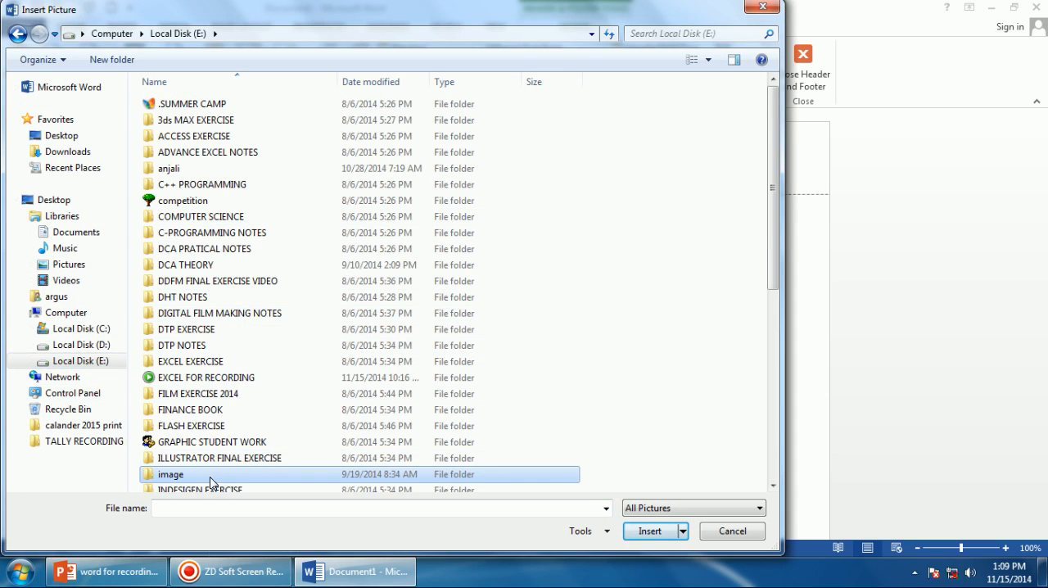
double_click(208, 479)
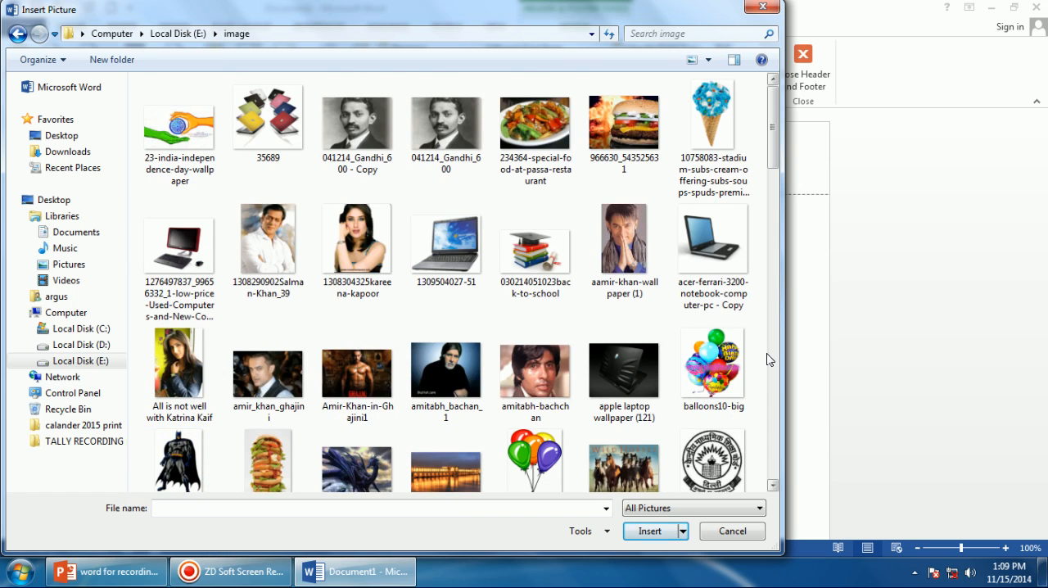
left_click_drag(775, 151, 790, 309)
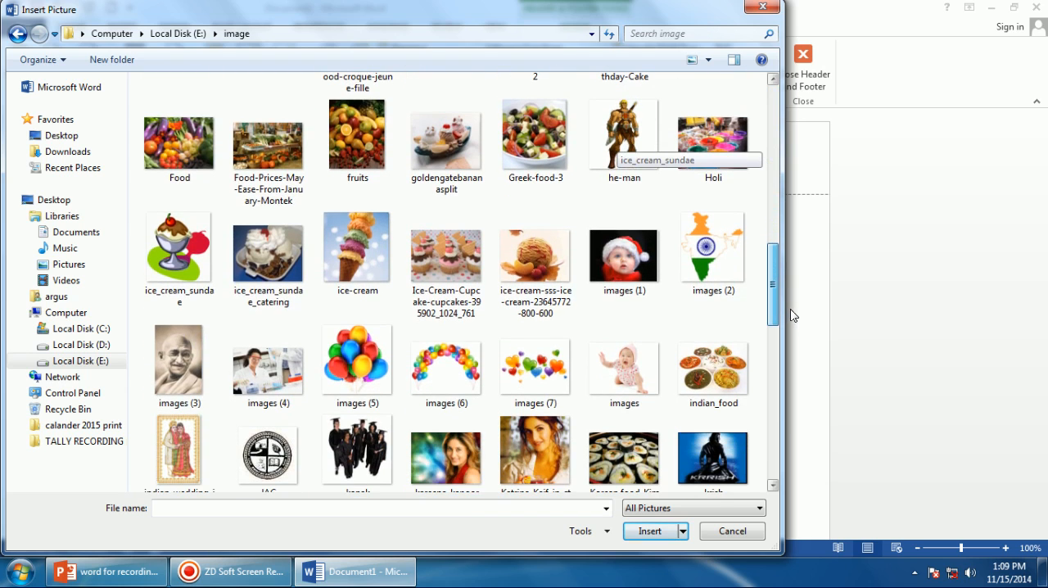
left_click(706, 277)
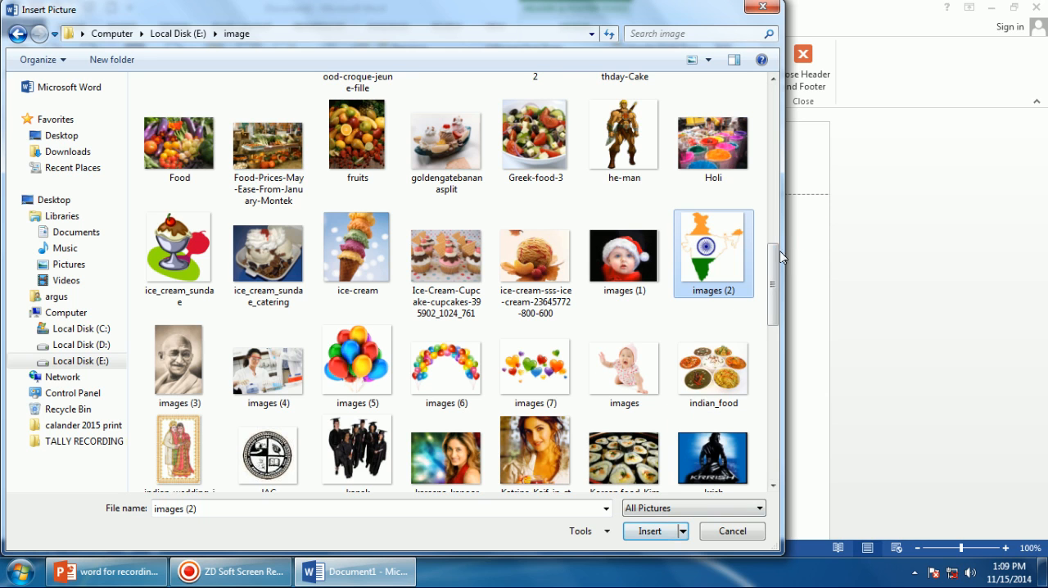
left_click_drag(769, 277, 780, 303)
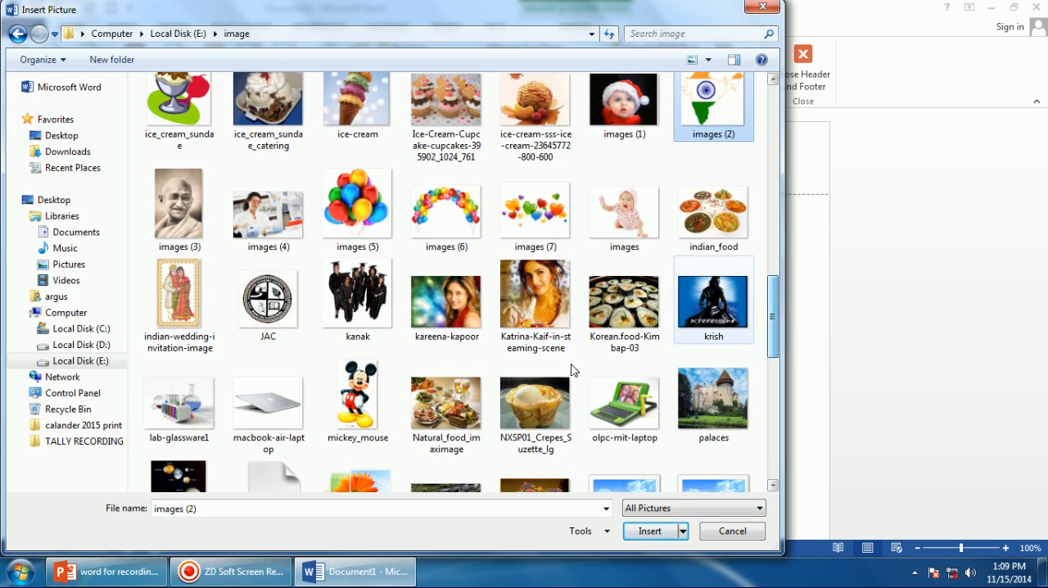
left_click(283, 321)
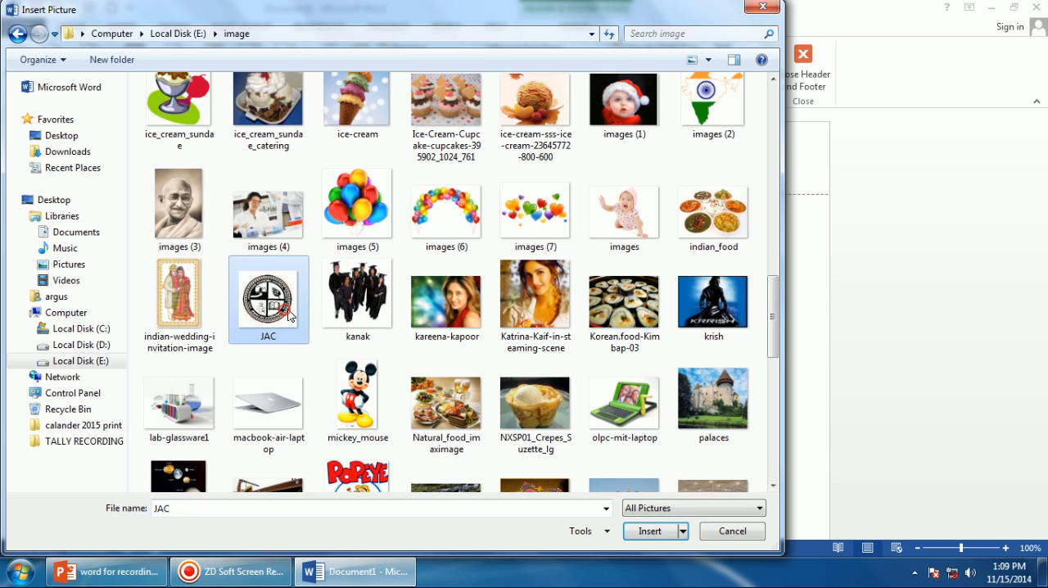
left_click(646, 531)
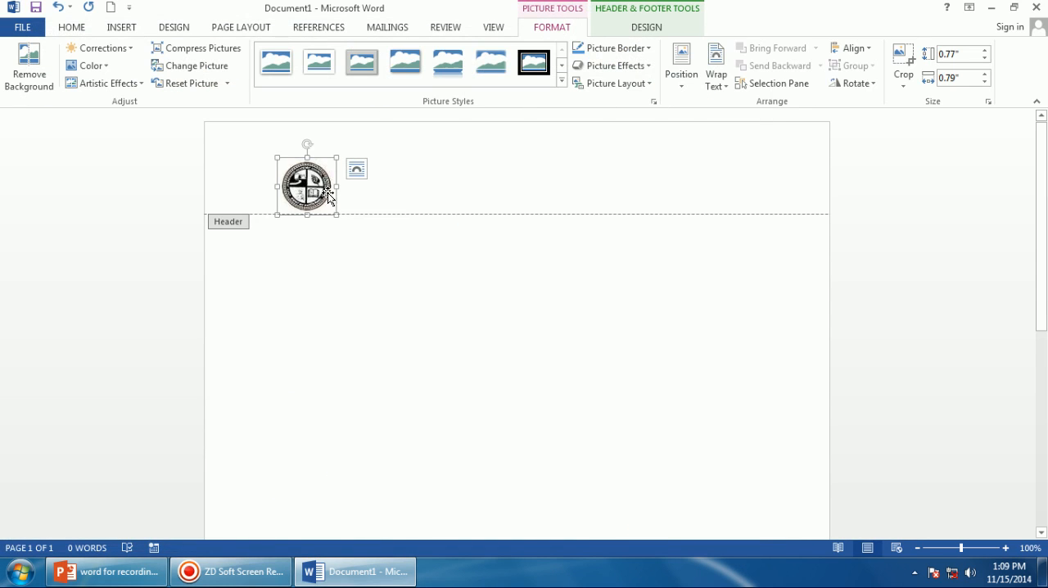
Enlarge the header picture to about 1.09 by 2.4 inches.
left_click_drag(335, 186, 447, 185)
left_click_drag(364, 158, 364, 133)
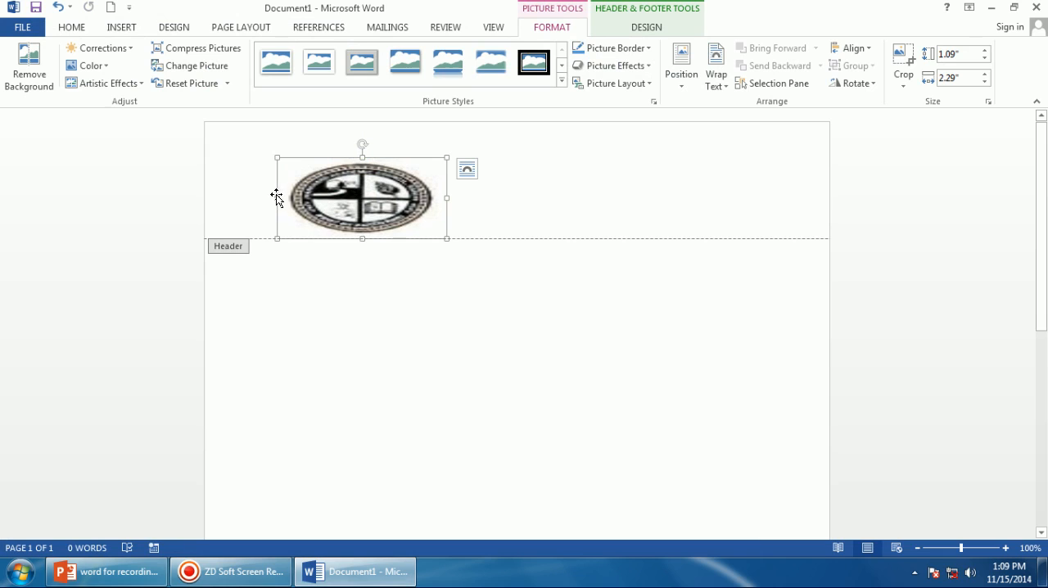
left_click_drag(275, 196, 268, 196)
left_click_drag(355, 189, 407, 188)
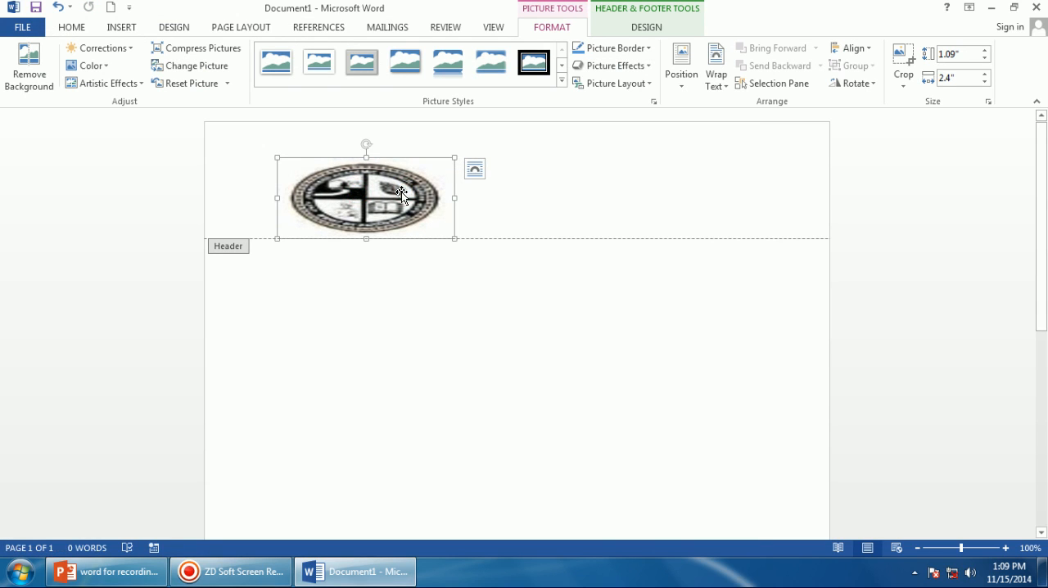
right_click(401, 191)
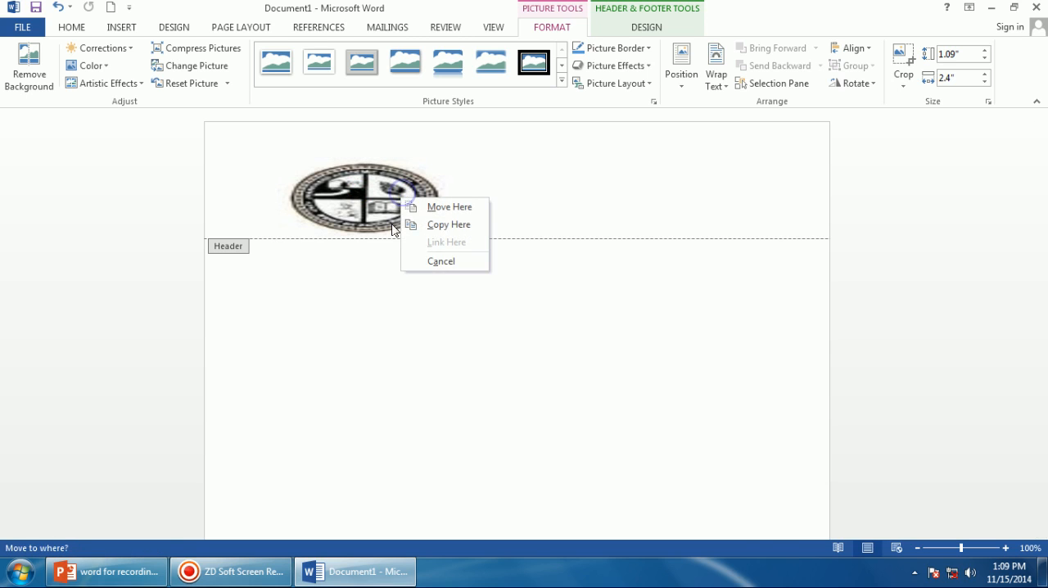
left_click(354, 259)
Set the picture's text wrapping to Behind Text.
right_click(357, 210)
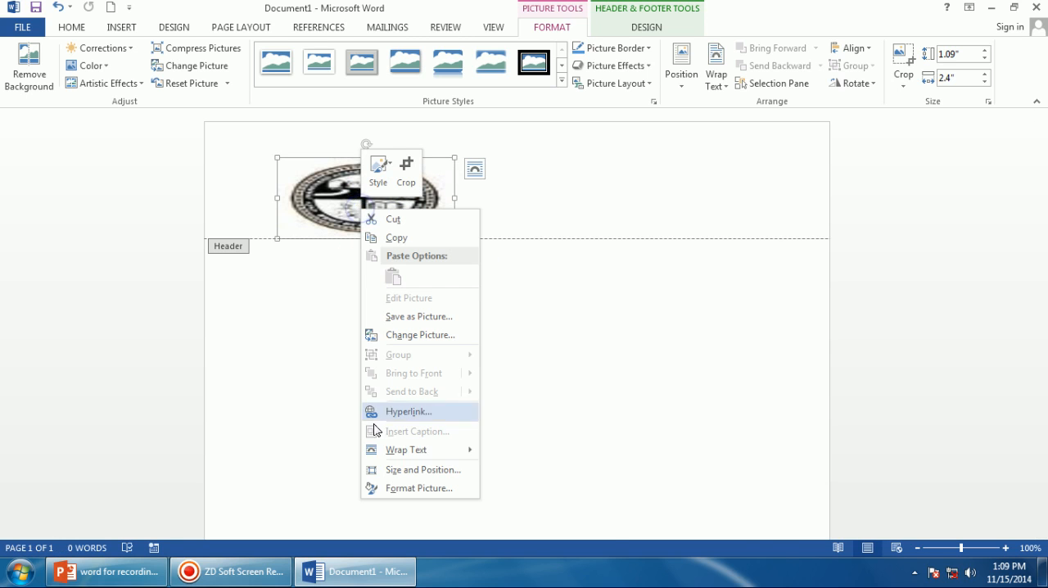
mouse_move(451, 450)
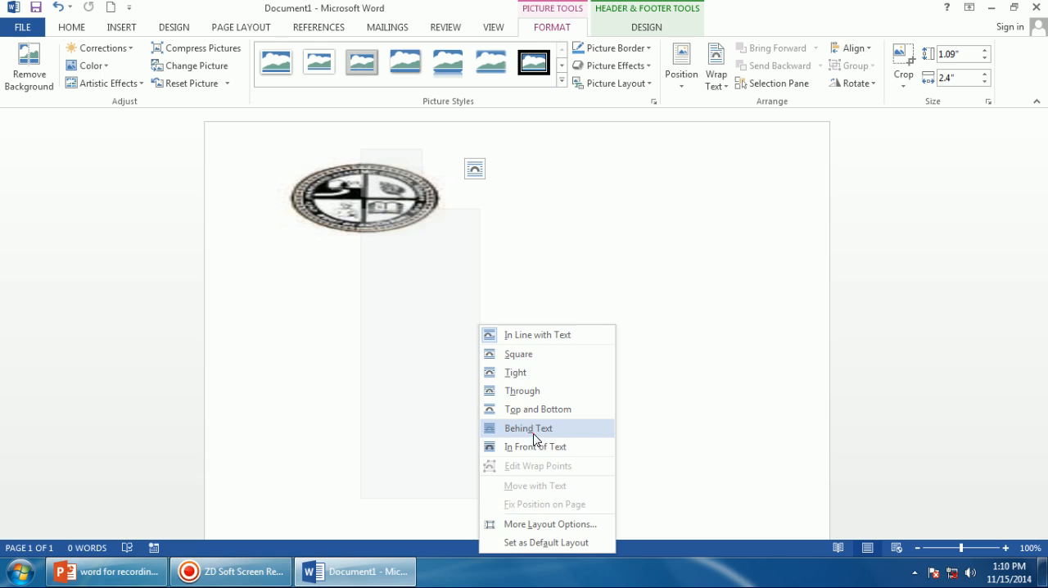
left_click(529, 427)
Move the picture toward the centre of the header and leave the picture selection.
left_click_drag(376, 218, 480, 226)
left_click(571, 180)
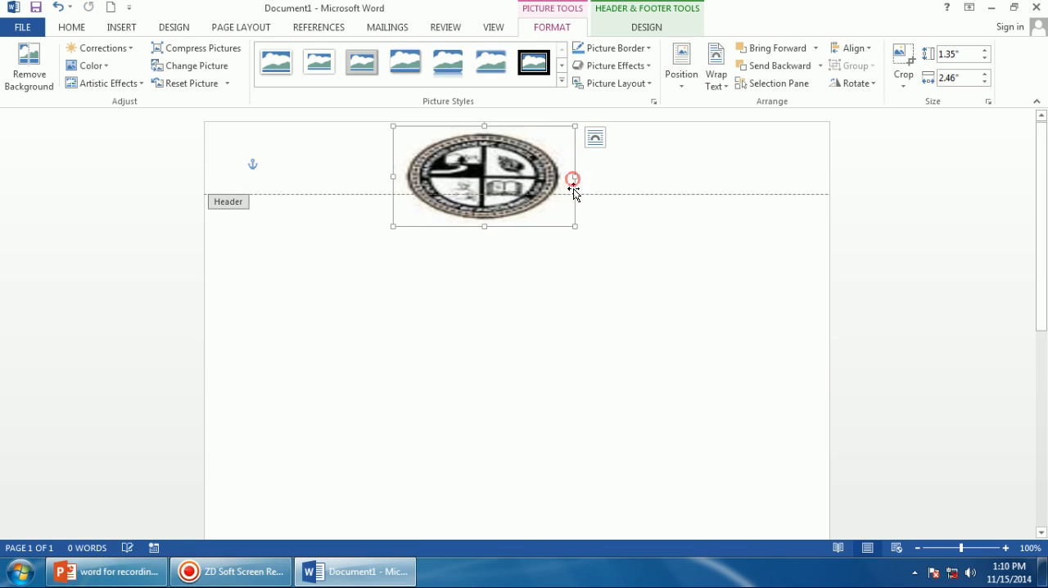
left_click(606, 180)
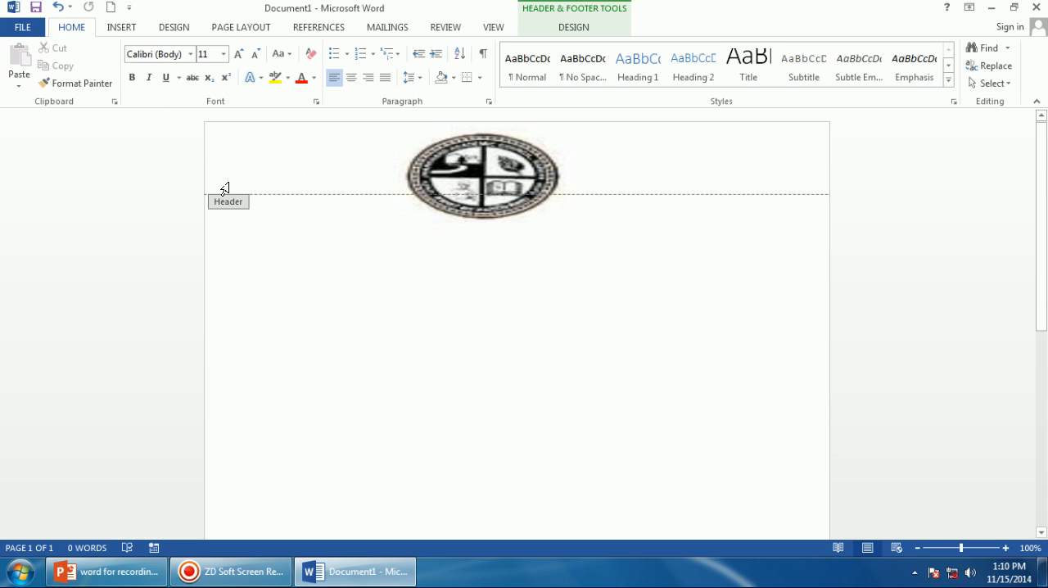
Type J.A.C at the left of the header.
type("J.AC")
key("BackSpace")
Format the J.A.C text with red font colour, 22 pt size and yellow highlight.
left_click_drag(272, 165, 316, 162)
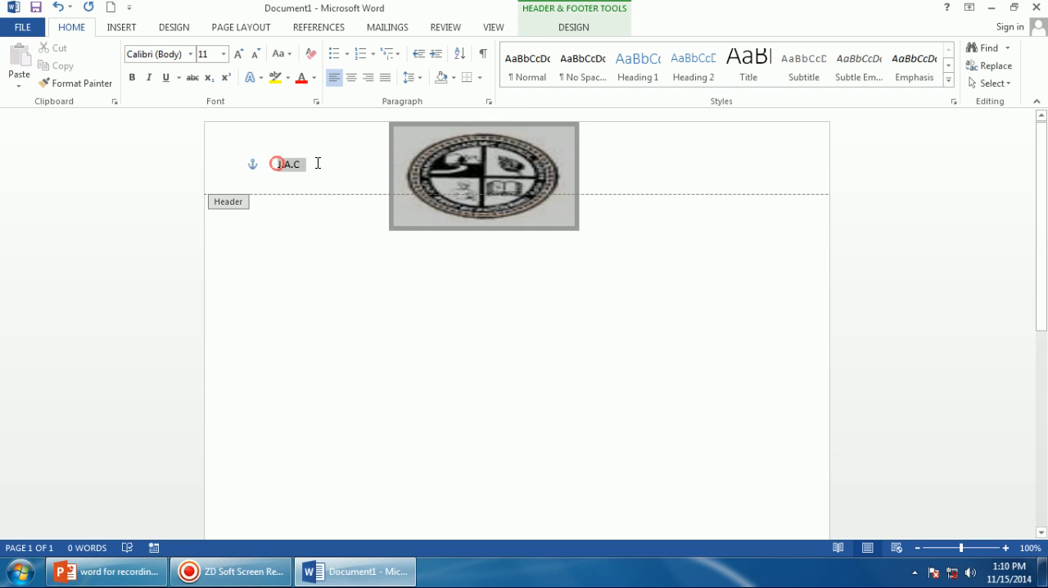
left_click(300, 87)
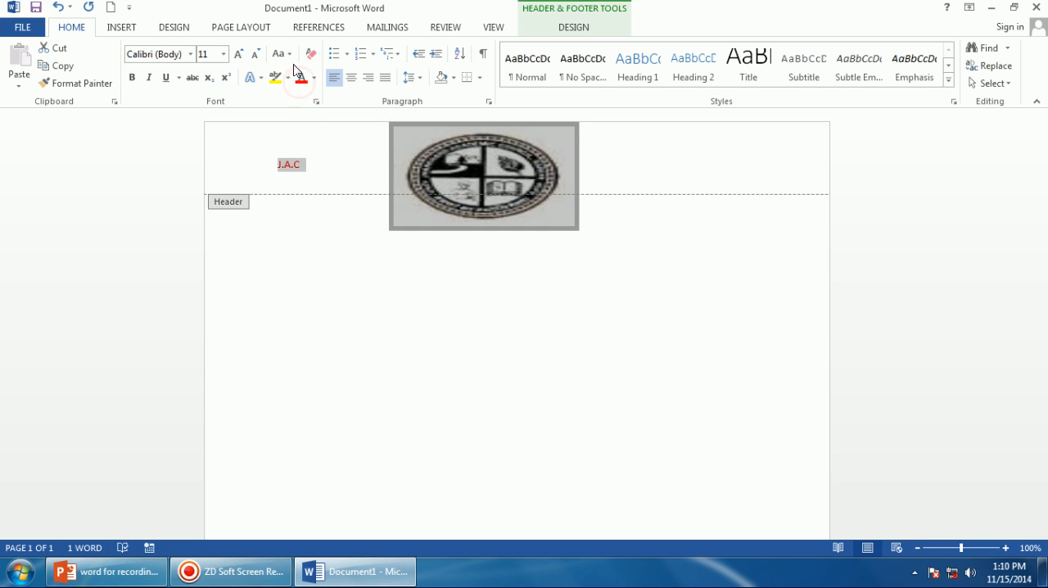
left_click(236, 54)
left_click(236, 53)
left_click(237, 53)
left_click(237, 53)
left_click(237, 53)
left_click(236, 53)
left_click(276, 77)
Reduce the header picture's height slightly from its bottom edge.
left_click(373, 179)
left_click(463, 195)
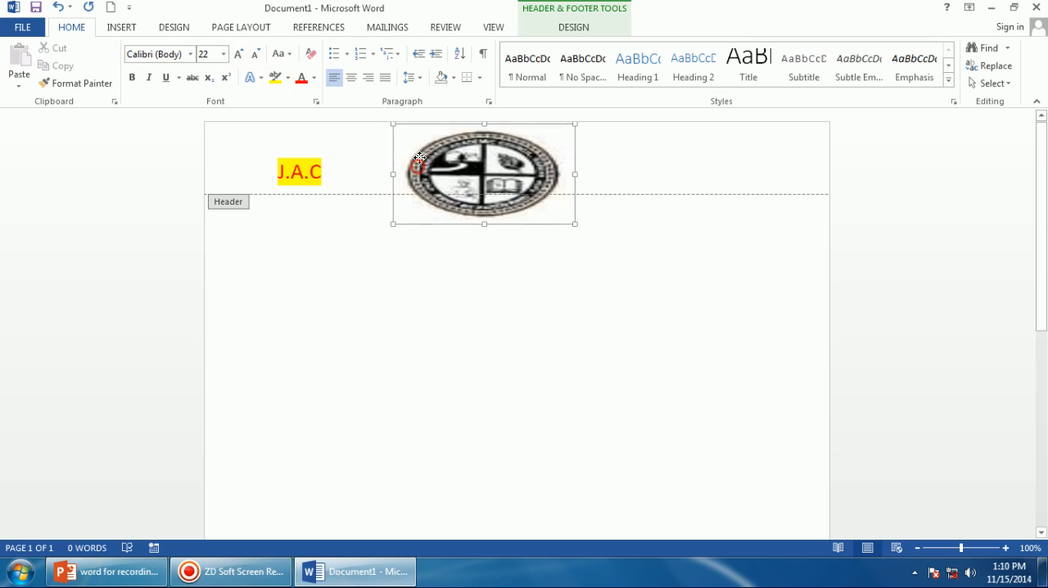
left_click_drag(486, 219, 486, 201)
left_click(642, 158)
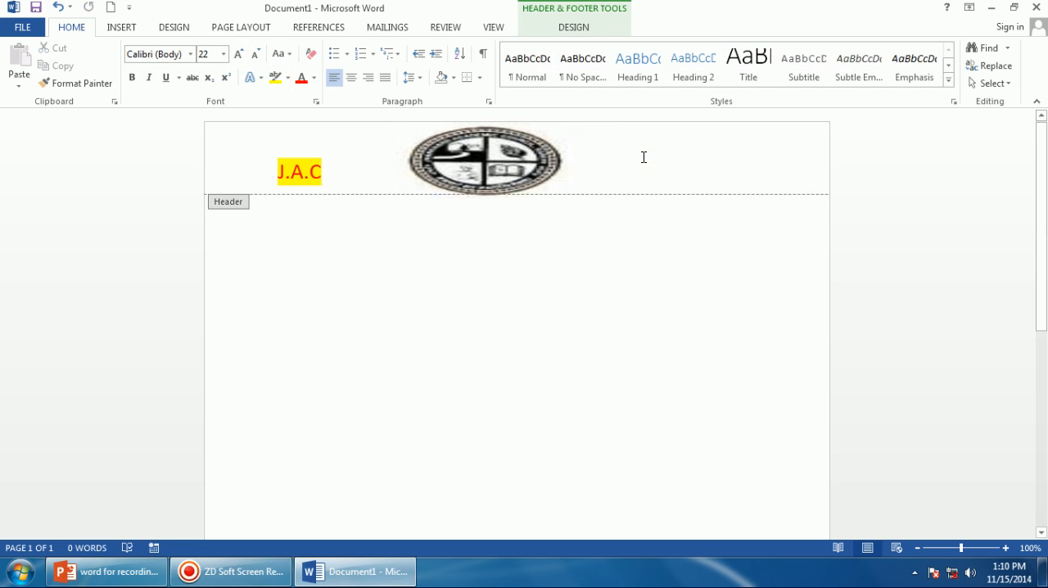
Type FGHJHKJLMK in the page footer.
left_click(622, 169)
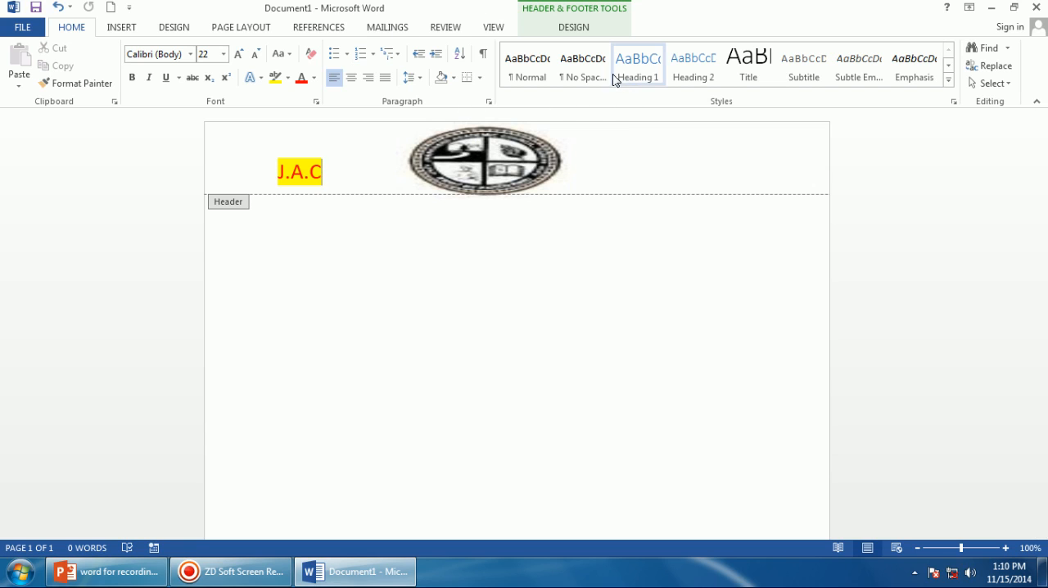
scroll(586, 147, "down", 3)
scroll(568, 154, "down", 3)
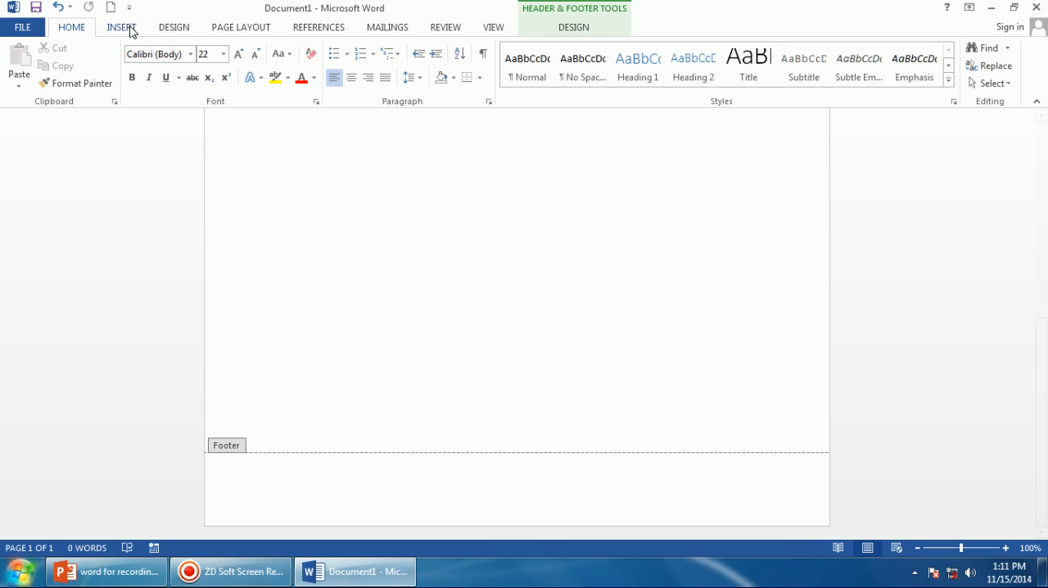
left_click(332, 502)
right_click(259, 511)
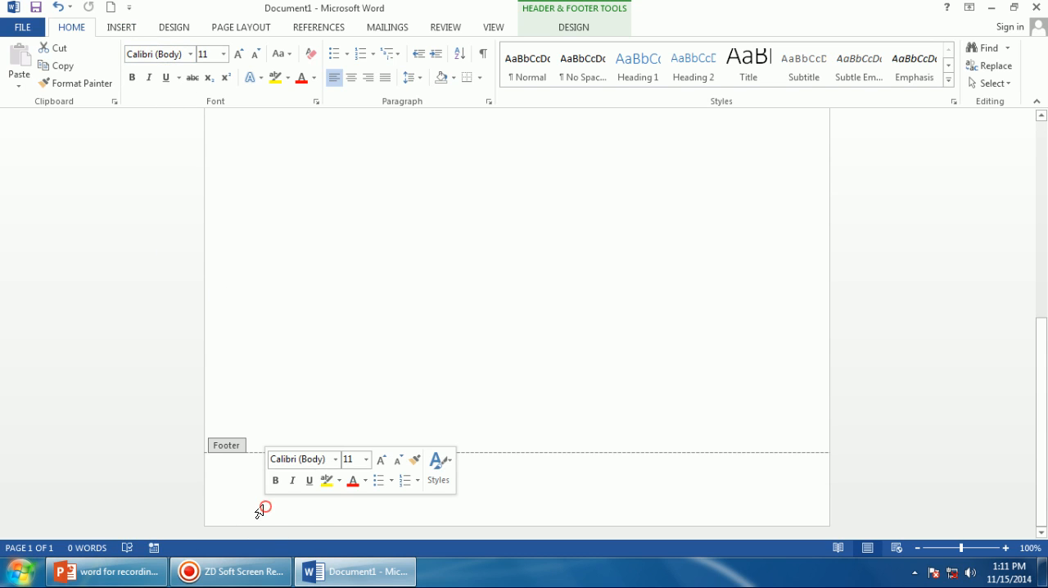
type("FGHJHKJLMK")
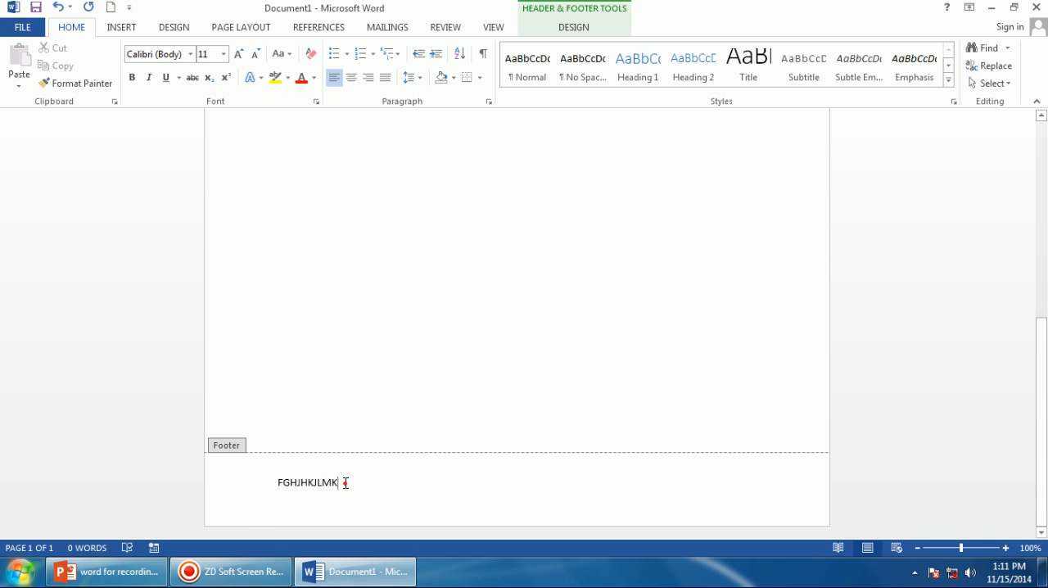
Format the footer text with red font colour, gray highlight and bold.
double_click(345, 483)
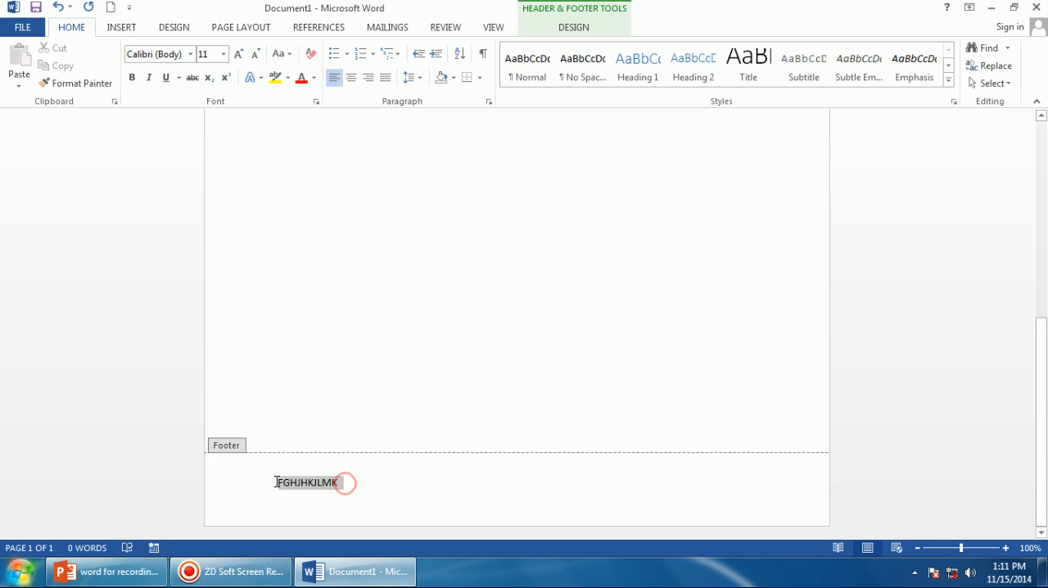
left_click(301, 77)
left_click(287, 77)
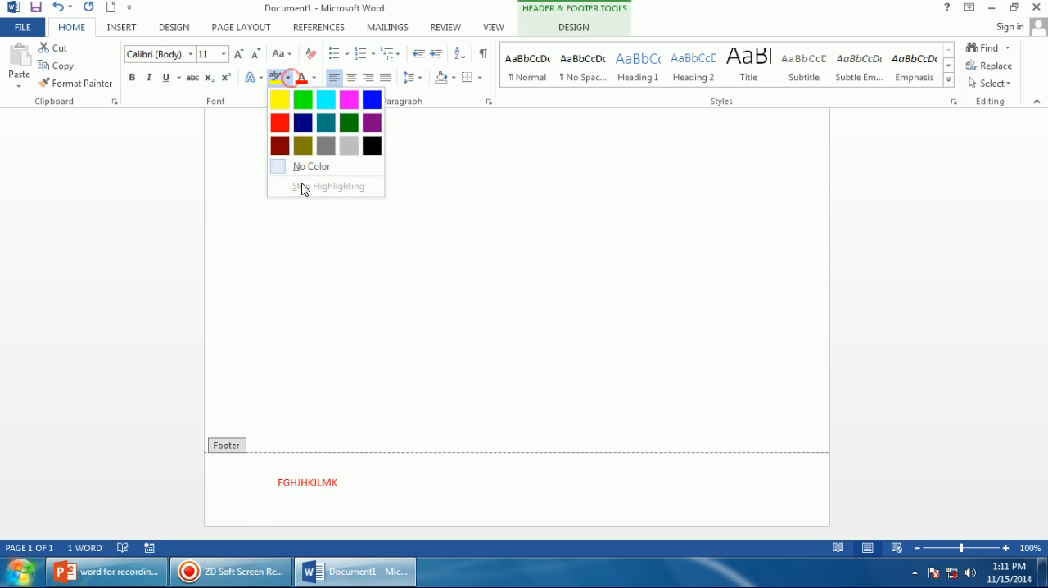
left_click(326, 146)
left_click(131, 78)
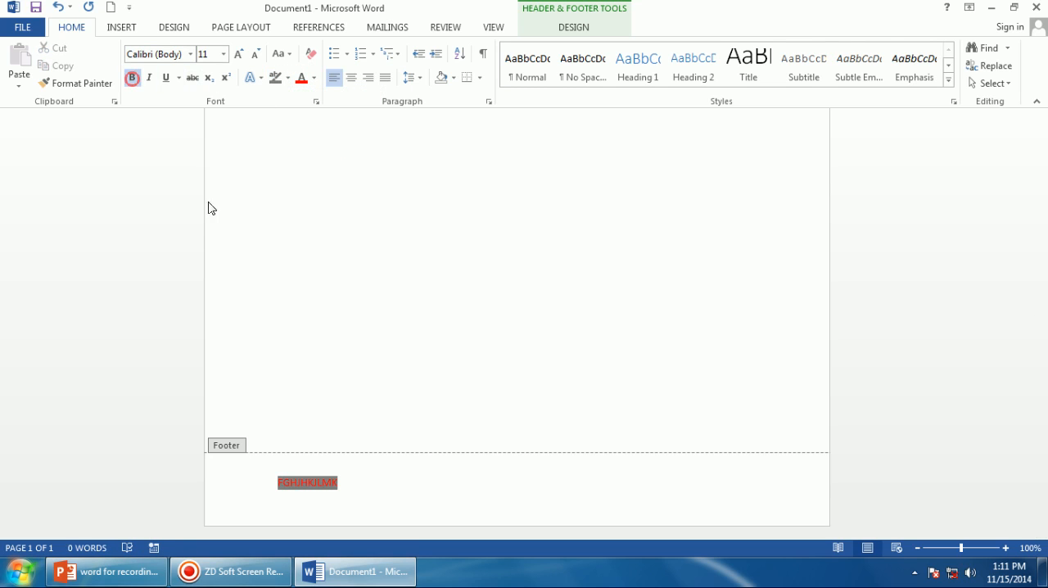
left_click(375, 484)
scroll(384, 489, "up", 8)
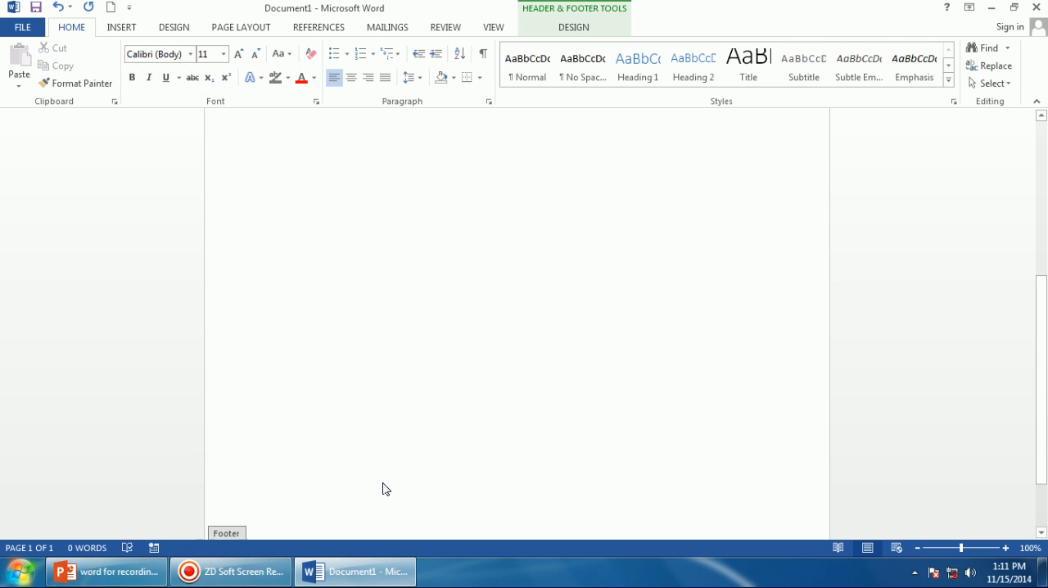
scroll(385, 489, "up", 2)
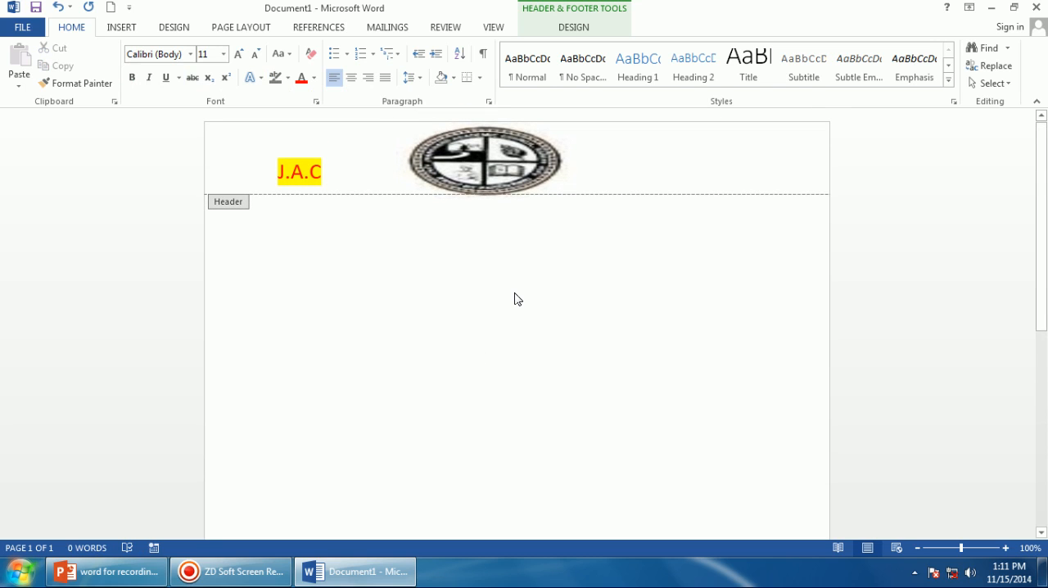
left_click(477, 171)
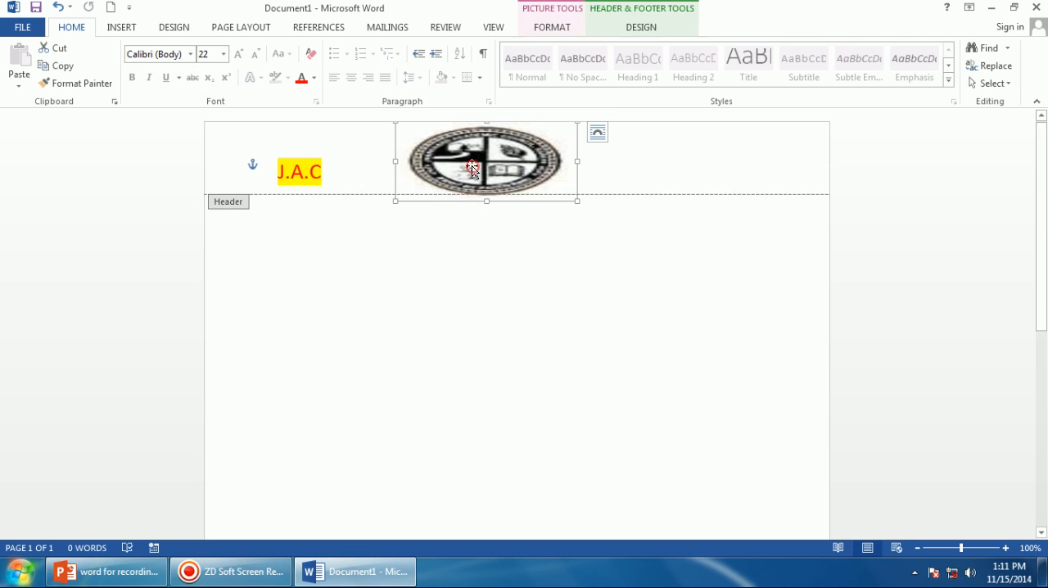
left_click(689, 184)
left_click(119, 27)
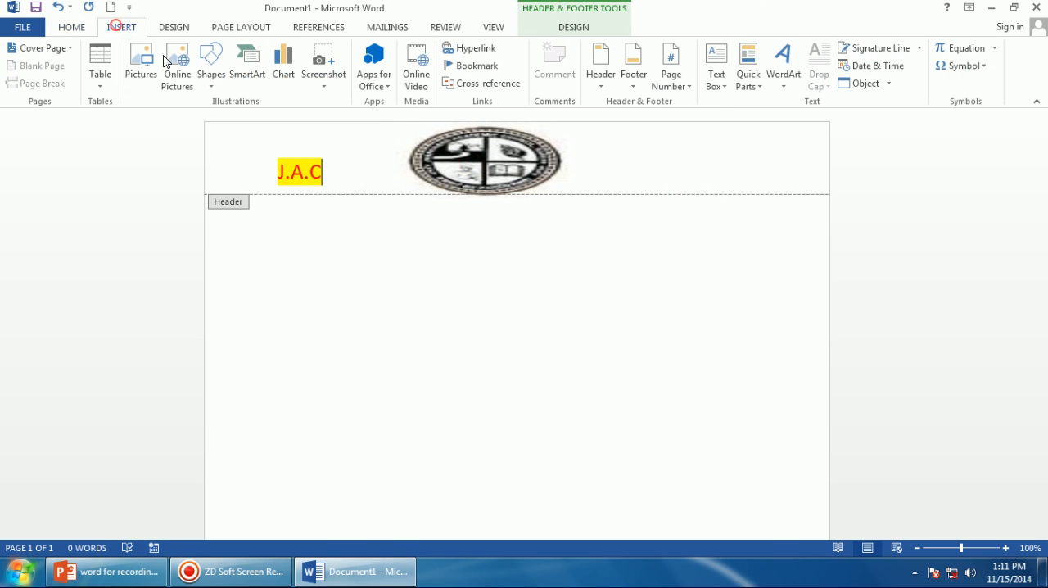
Draw a rectangle about 0.92" wide and 0.78" high at the header's right end, beside the logo.
left_click(220, 67)
left_click(250, 118)
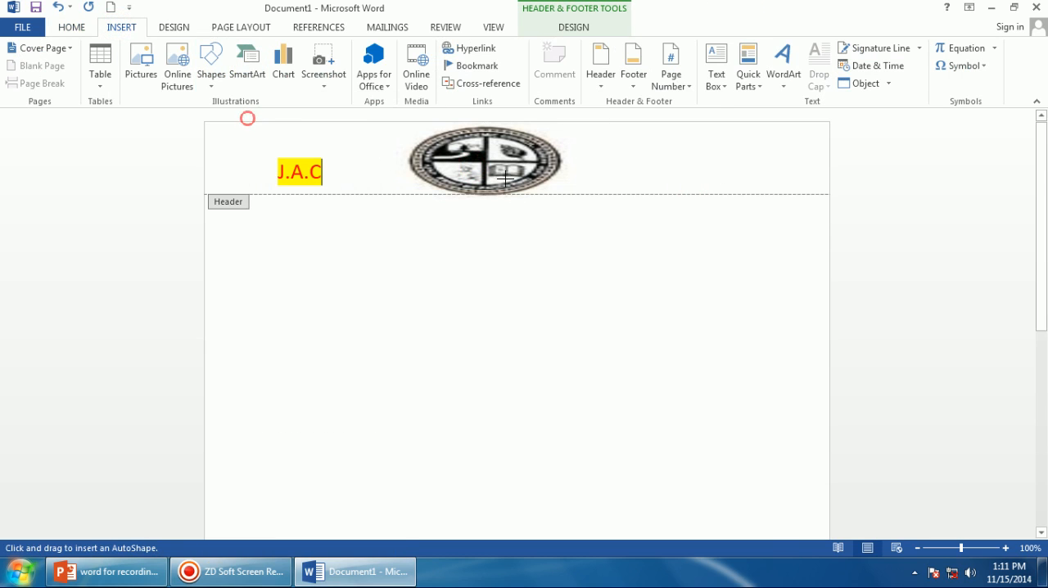
mouse_move(697, 134)
left_mouse_down()
mouse_move(715, 183)
mouse_move(758, 180)
mouse_move(765, 191)
left_mouse_up()
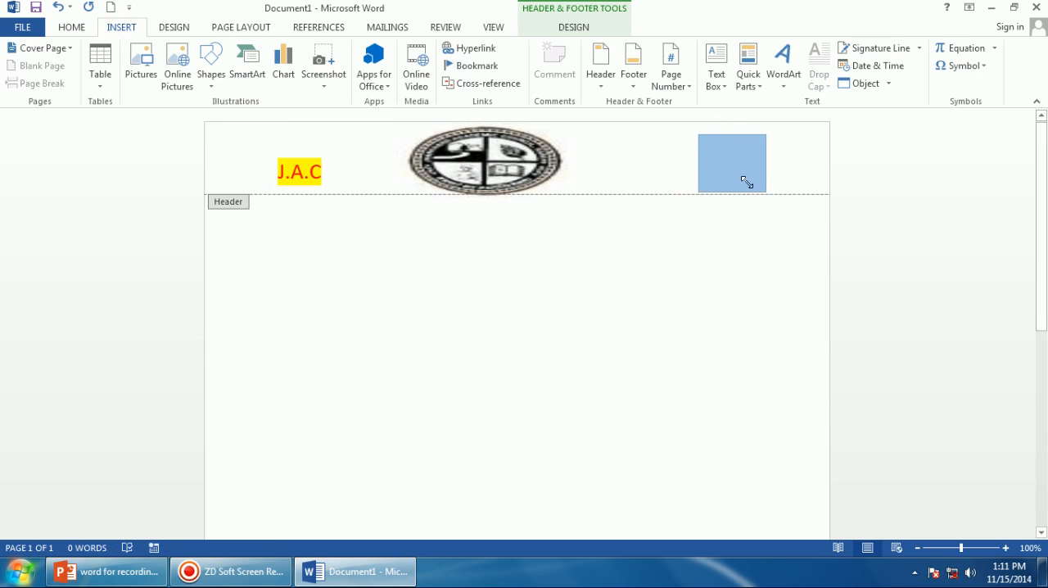
Add the text PICTURE inside the header rectangle.
right_click(722, 170)
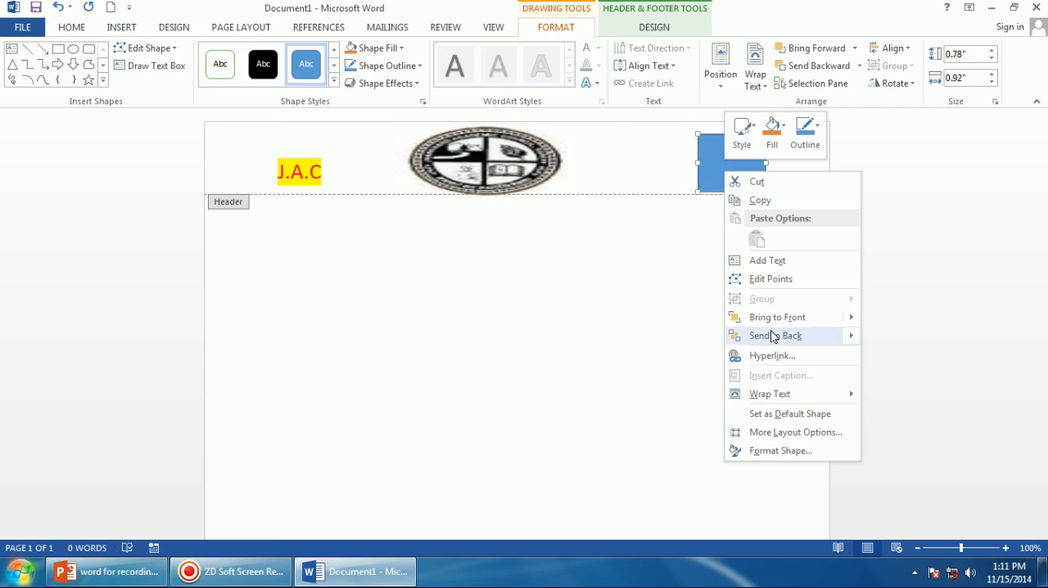
left_click(758, 263)
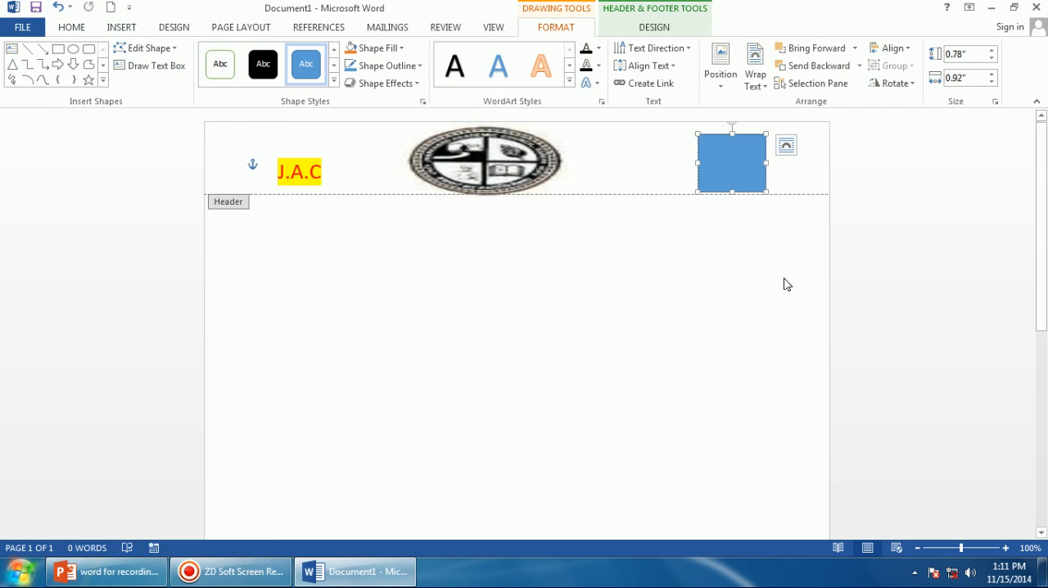
type("Pl")
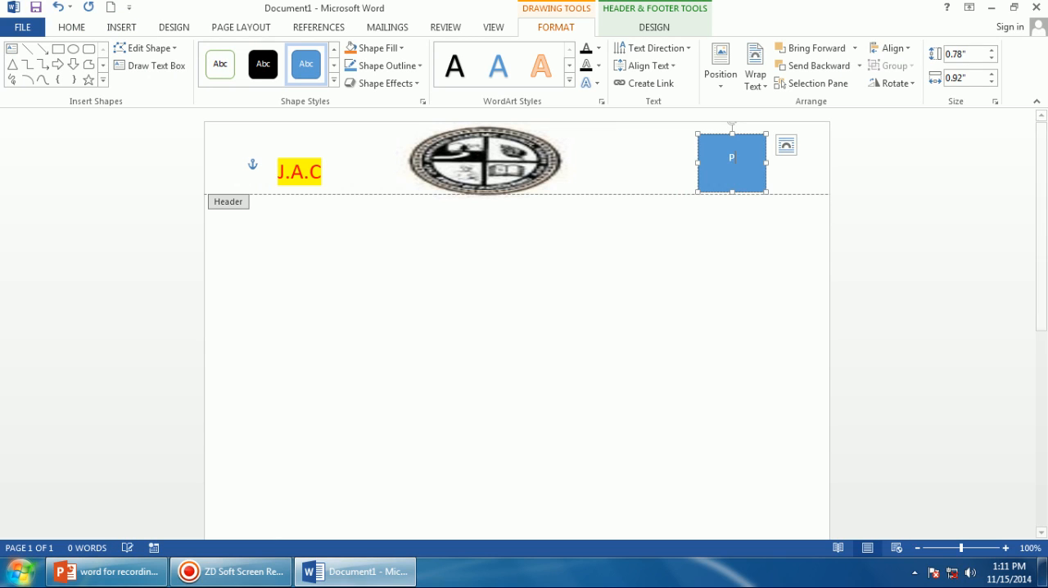
type("CTURE")
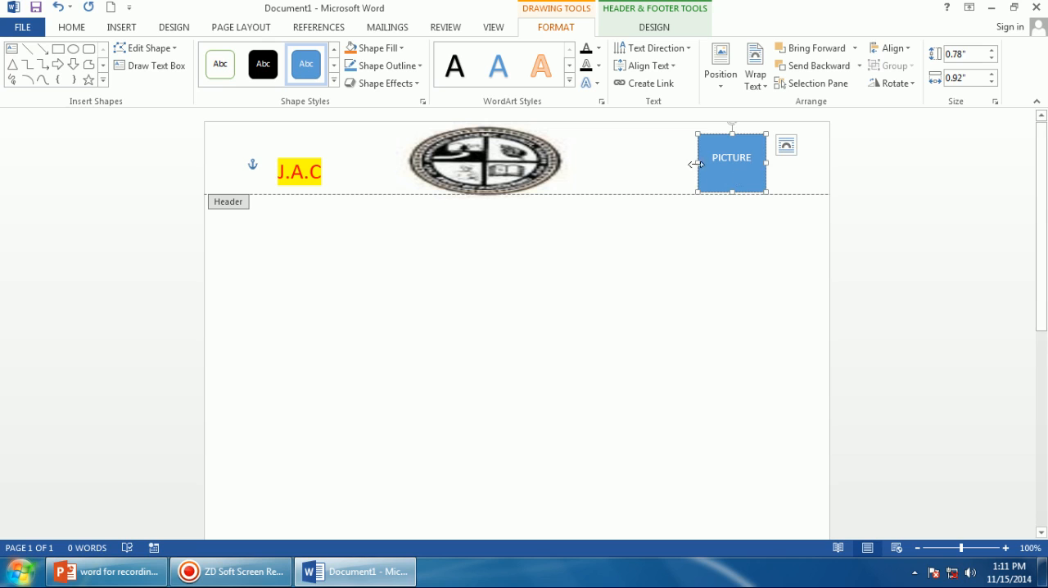
left_click(317, 175)
left_click(420, 176)
left_click(694, 171)
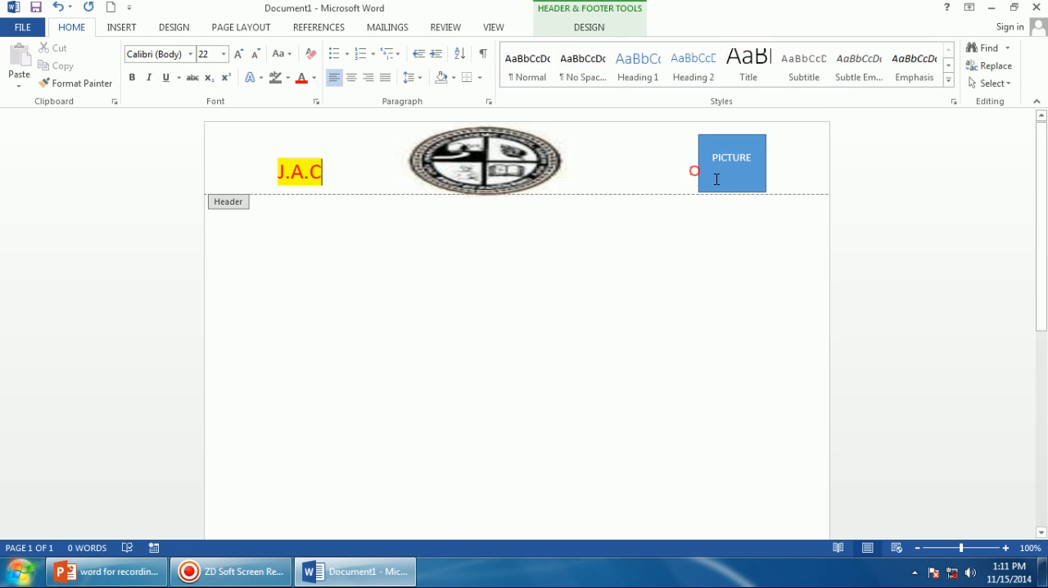
left_click(717, 179)
scroll(395, 368, "down", 10)
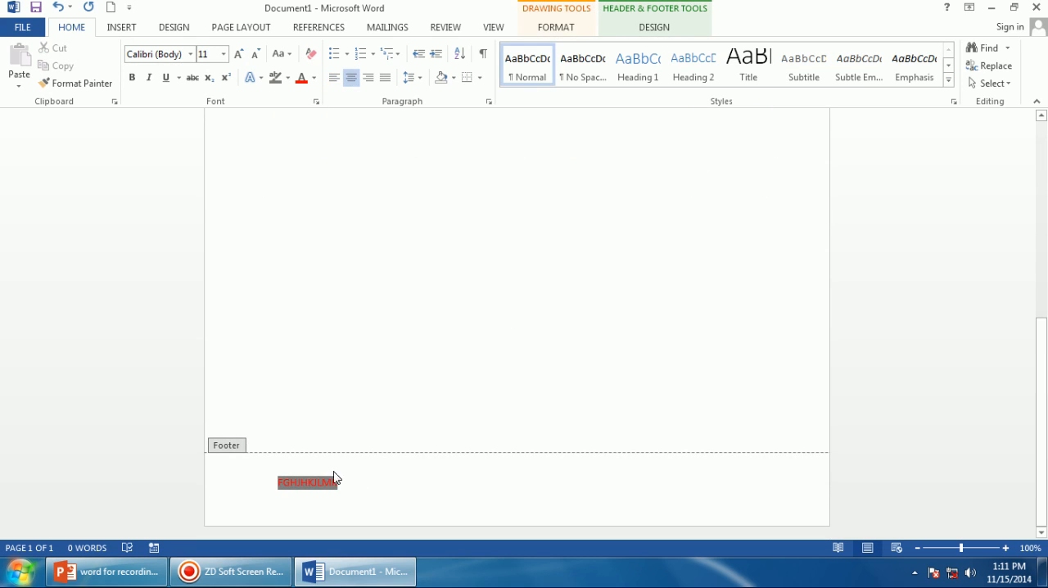
scroll(516, 323, "up", 10)
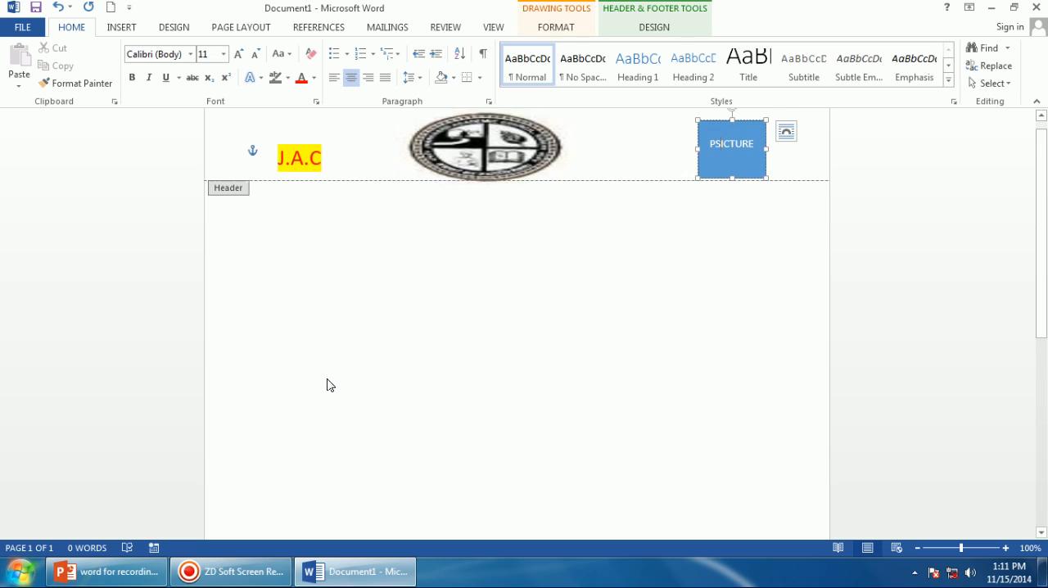
scroll(325, 381, "down", 3)
scroll(306, 371, "up", 2)
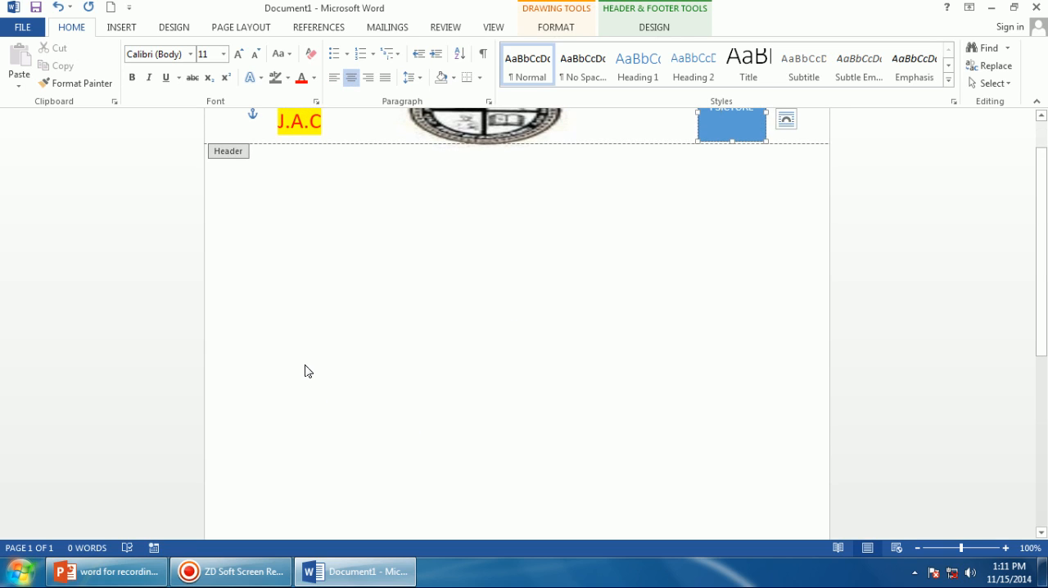
scroll(304, 369, "up", 1)
scroll(126, 414, "down", 8)
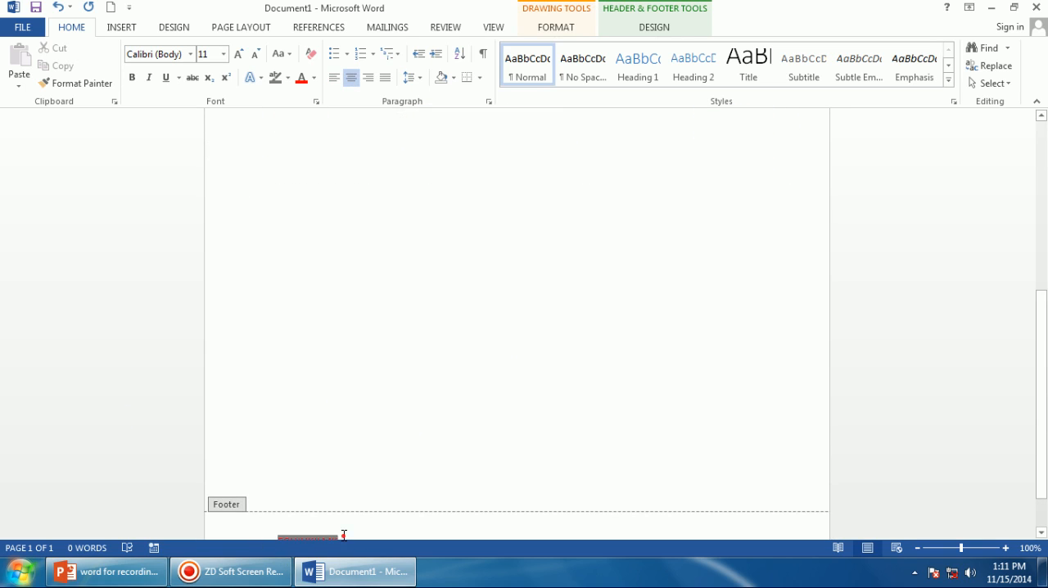
Replace the footer text with SING.
left_click(344, 531)
key("BackSpace")
key("BackSpace")
key("BackSpace")
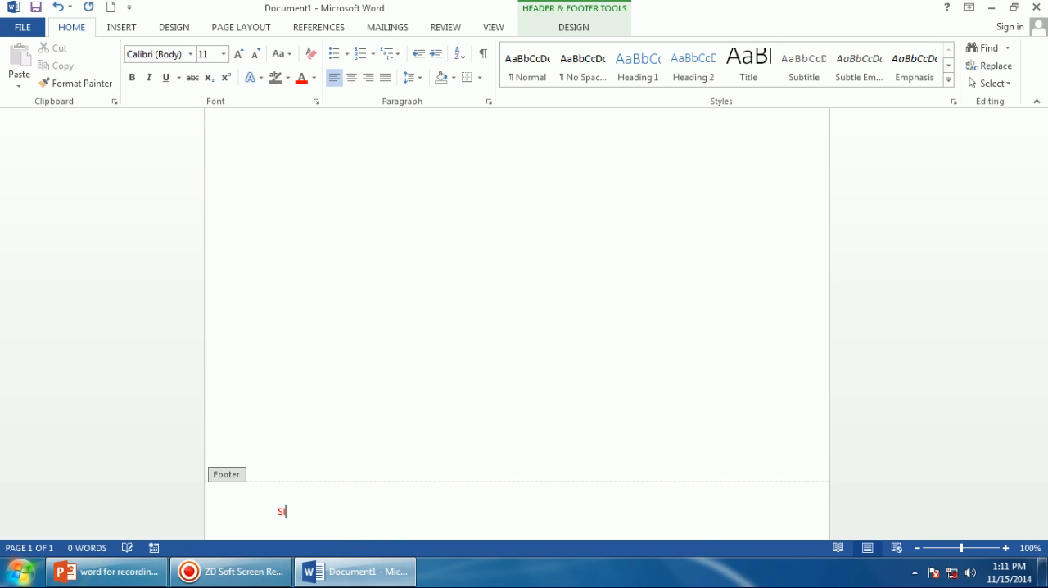
type("G")
Format the footer text SING with an orange font colour and a larger font size.
left_click_drag(296, 512, 262, 512)
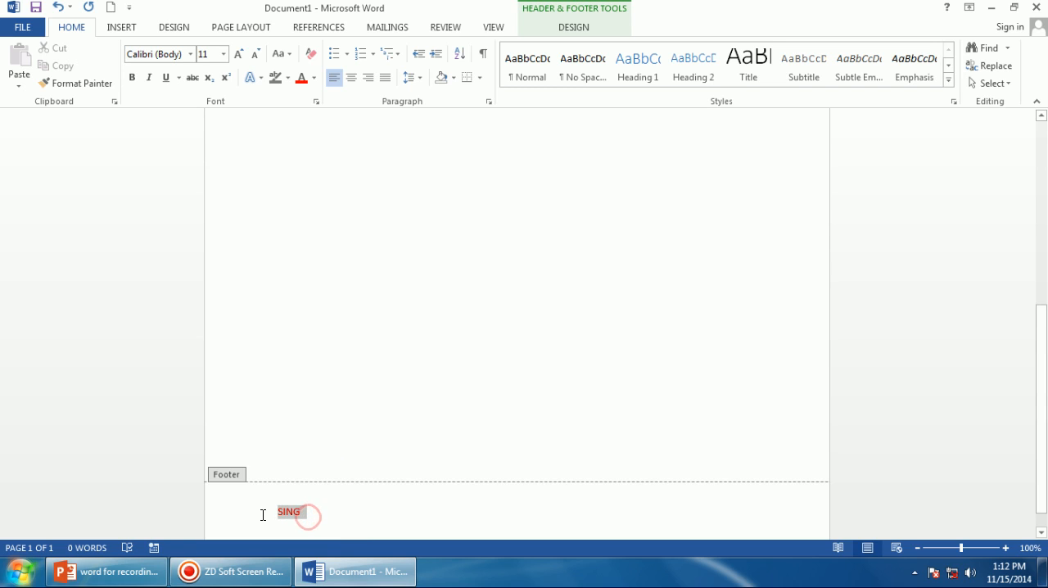
left_click(315, 77)
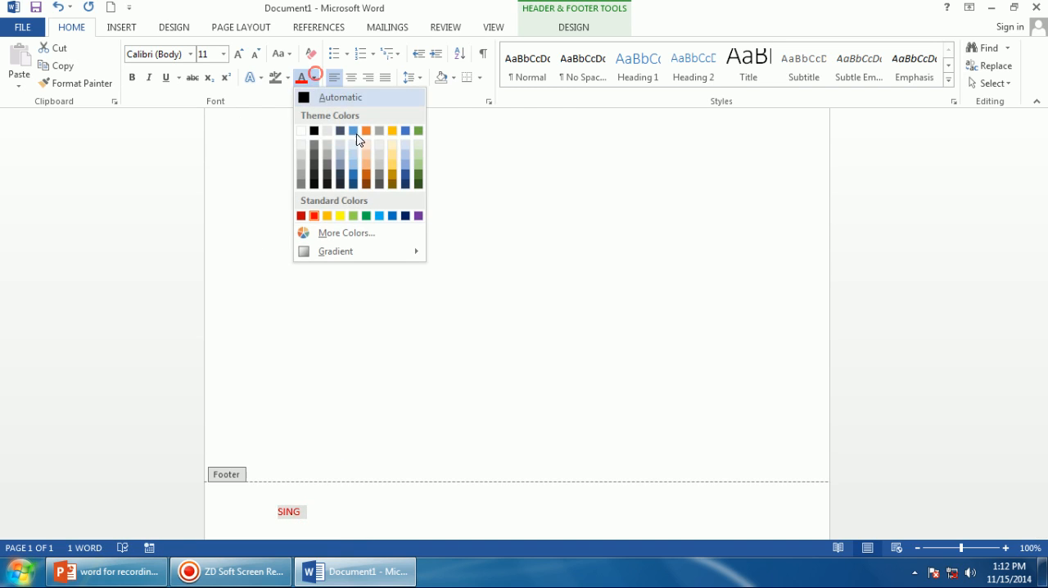
left_click(366, 174)
left_click(237, 53)
left_click(237, 53)
left_click(237, 53)
left_click(237, 53)
left_click(415, 282)
Widen the PICTURE rectangle slightly from its right edge.
scroll(415, 281, "up", 10)
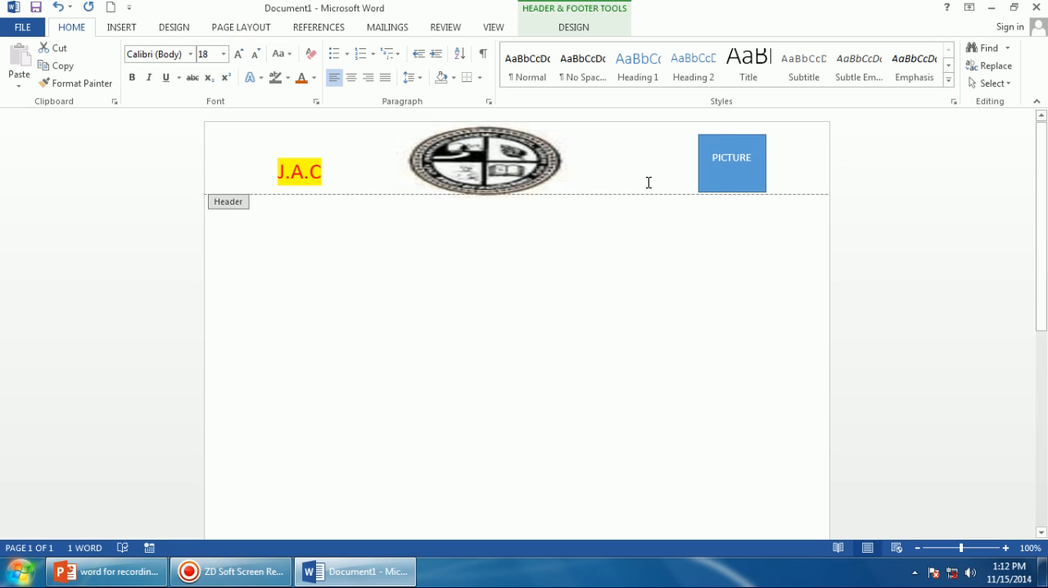
left_click(739, 173)
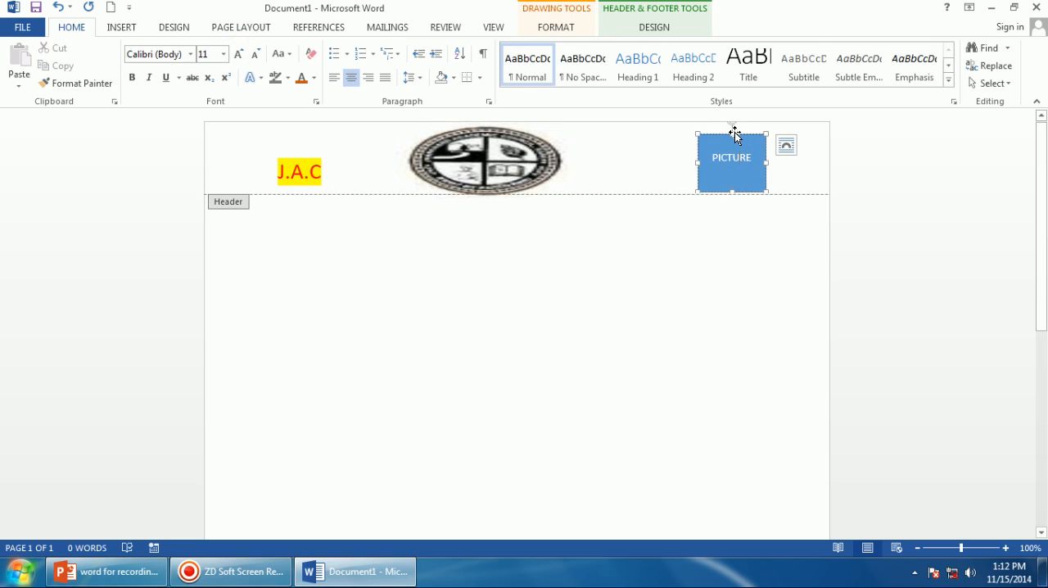
left_click_drag(766, 162, 774, 162)
left_click(729, 228)
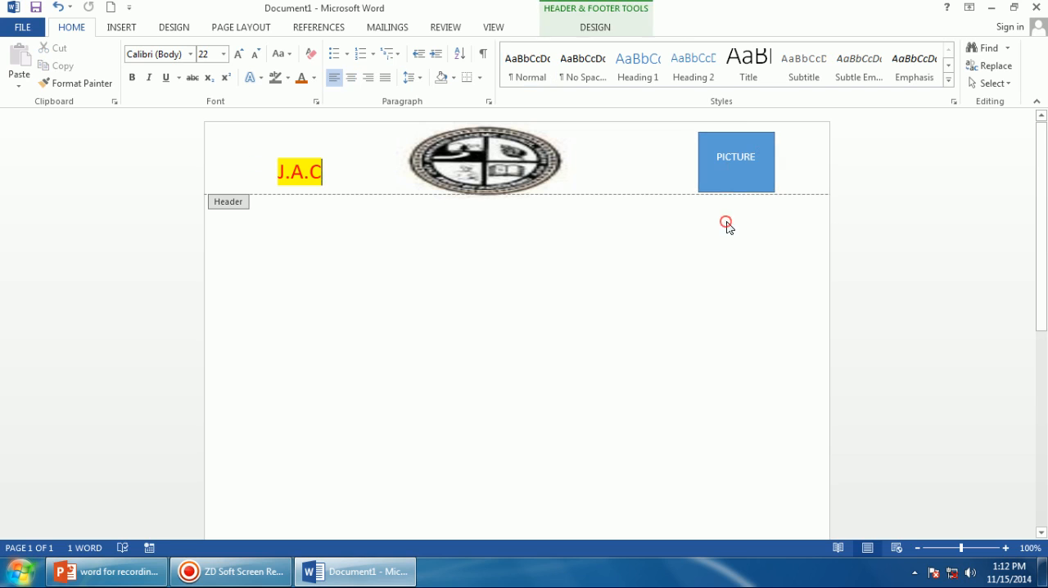
Close the header and footer editing view.
left_click(568, 30)
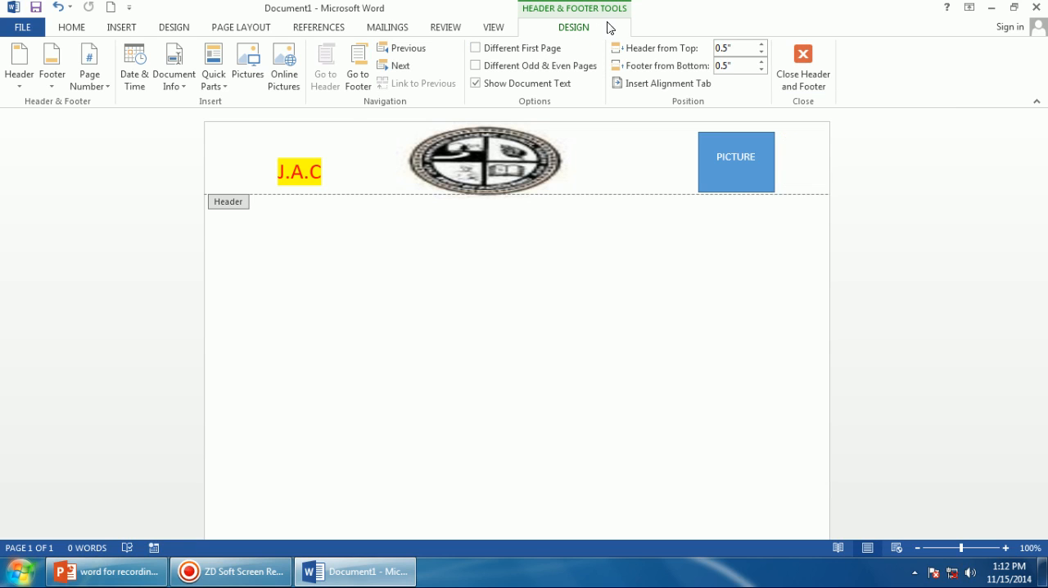
left_click(792, 57)
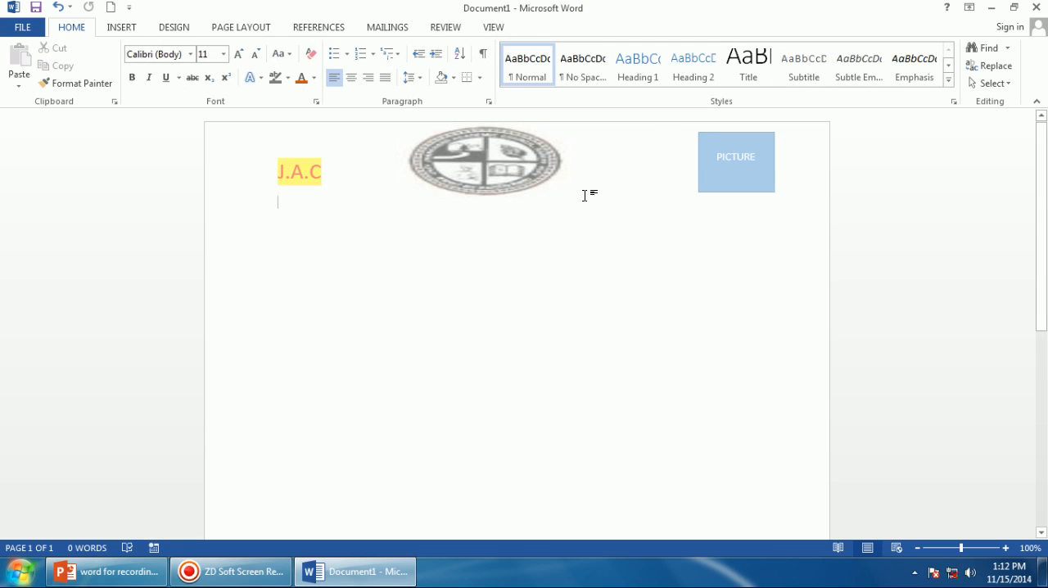
Scroll through the page to review the header and footer.
scroll(611, 204, "down", 10)
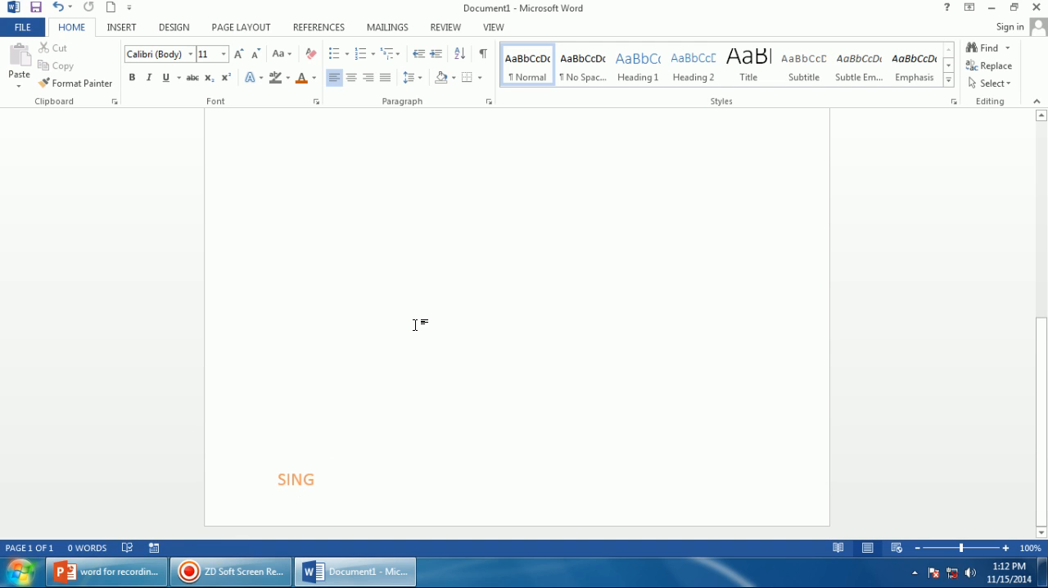
scroll(415, 325, "up", 10)
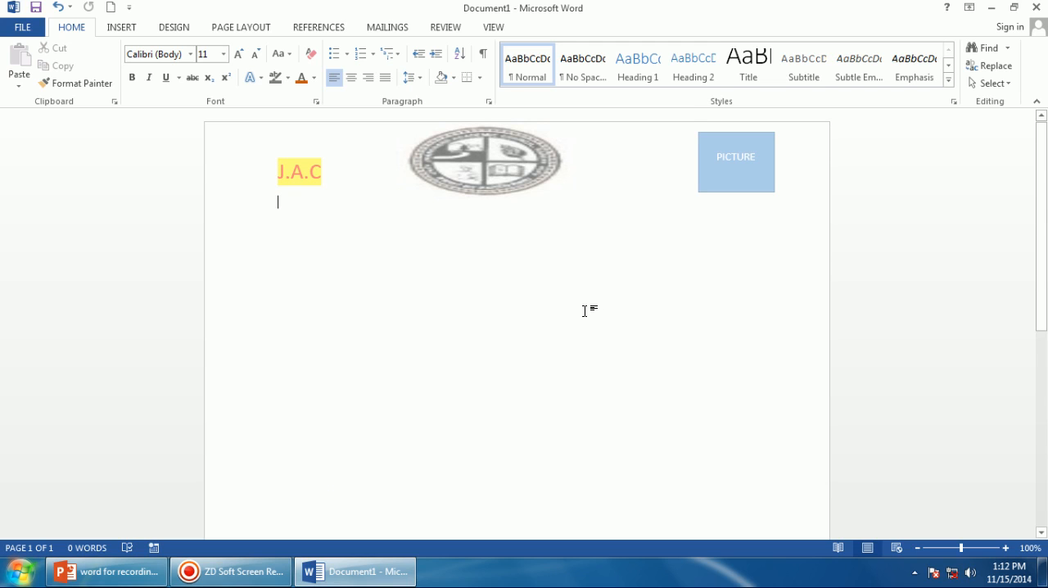
scroll(581, 311, "down", 2)
scroll(571, 311, "up", 2)
scroll(565, 303, "down", 10)
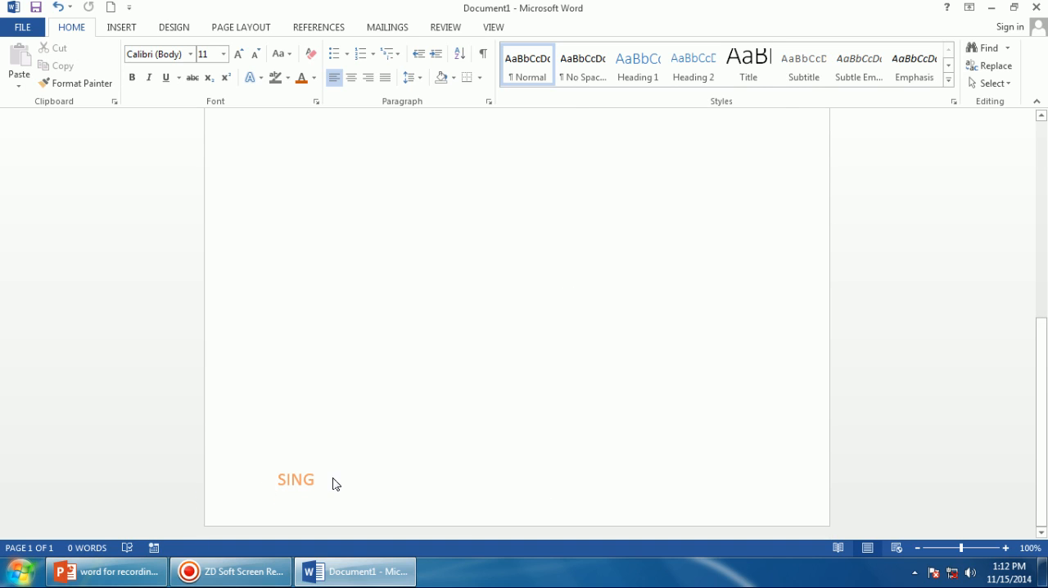
scroll(332, 477, "up", 8)
scroll(332, 477, "down", 8)
scroll(330, 476, "up", 8)
scroll(330, 476, "down", 2)
scroll(330, 487, "up", 3)
scroll(324, 479, "down", 5)
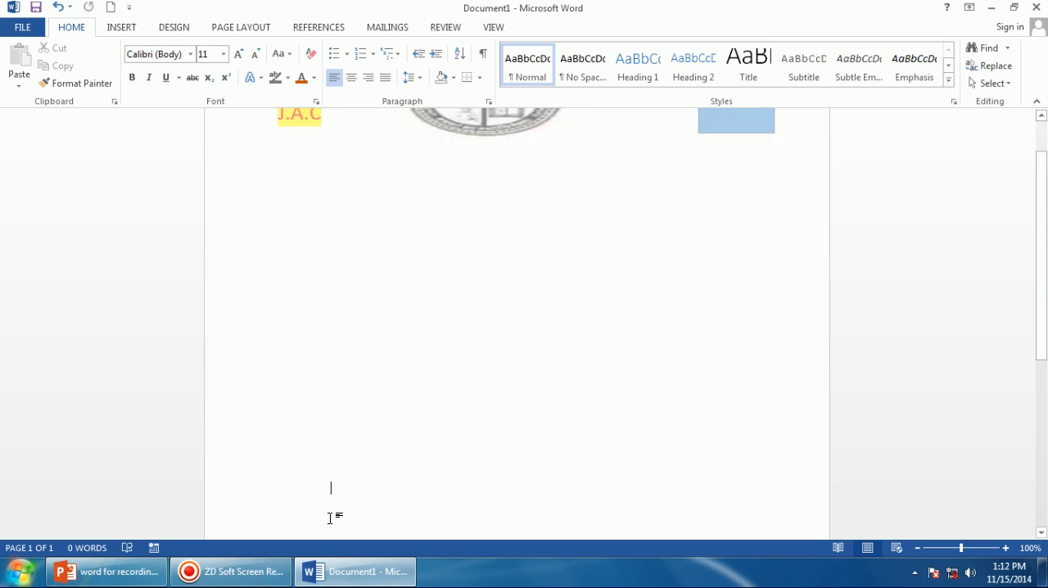
scroll(311, 515, "down", 3)
scroll(307, 477, "up", 6)
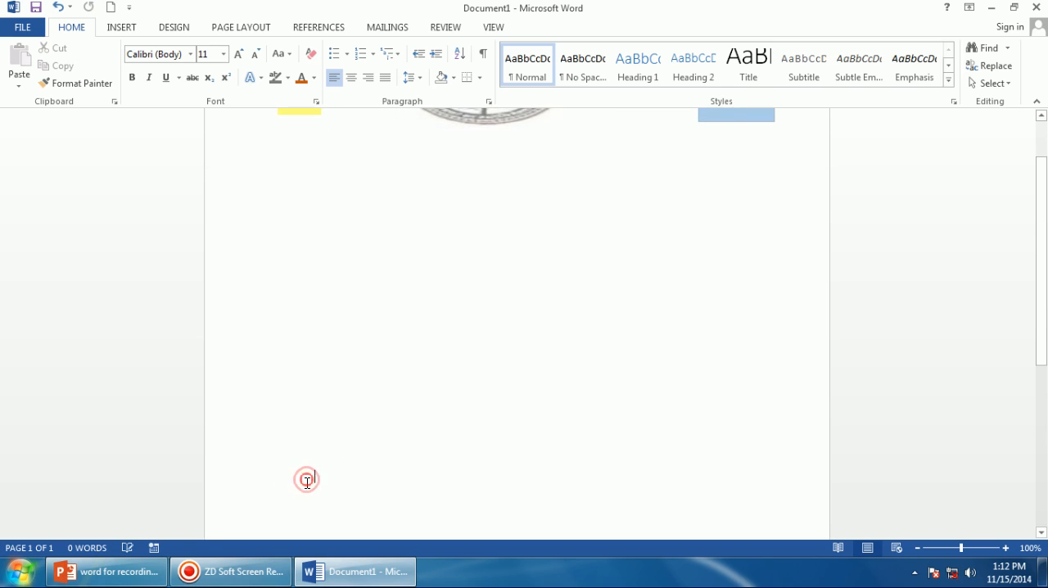
left_click(379, 156)
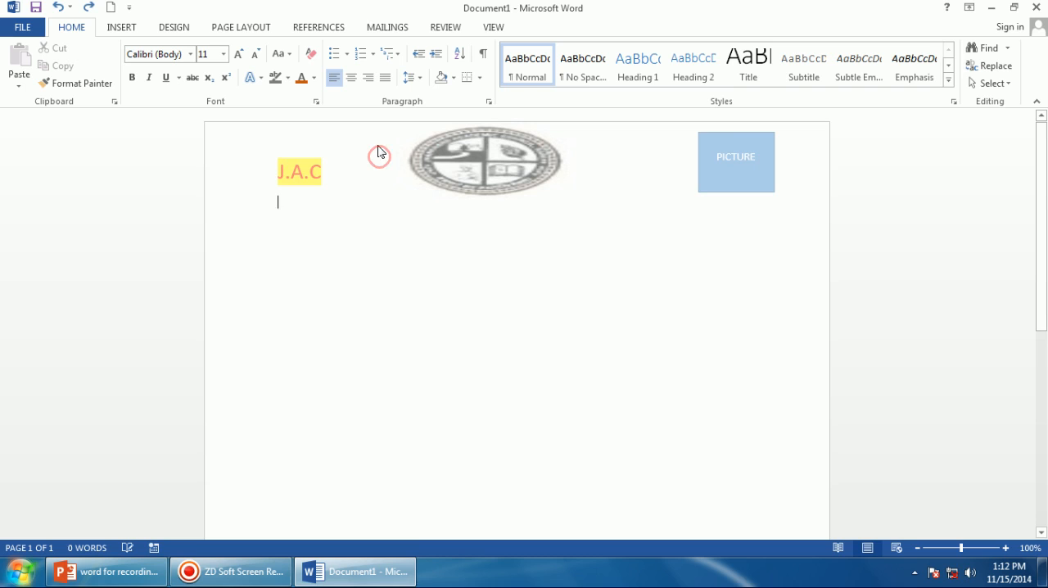
Reopen header editing, extend the footer text to SING:--- and close the header and footer view.
left_click(127, 32)
left_click(601, 59)
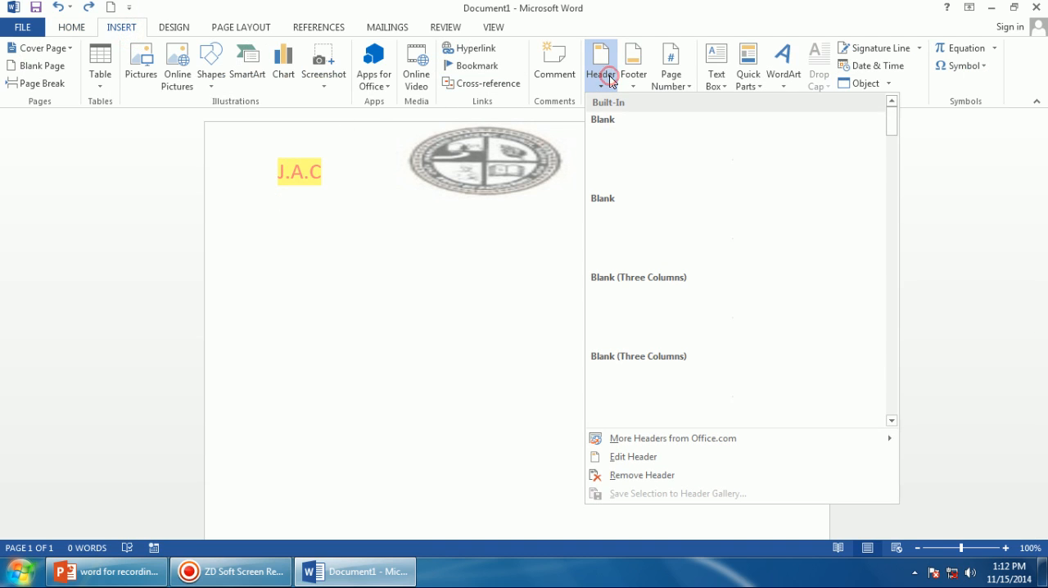
left_click(649, 457)
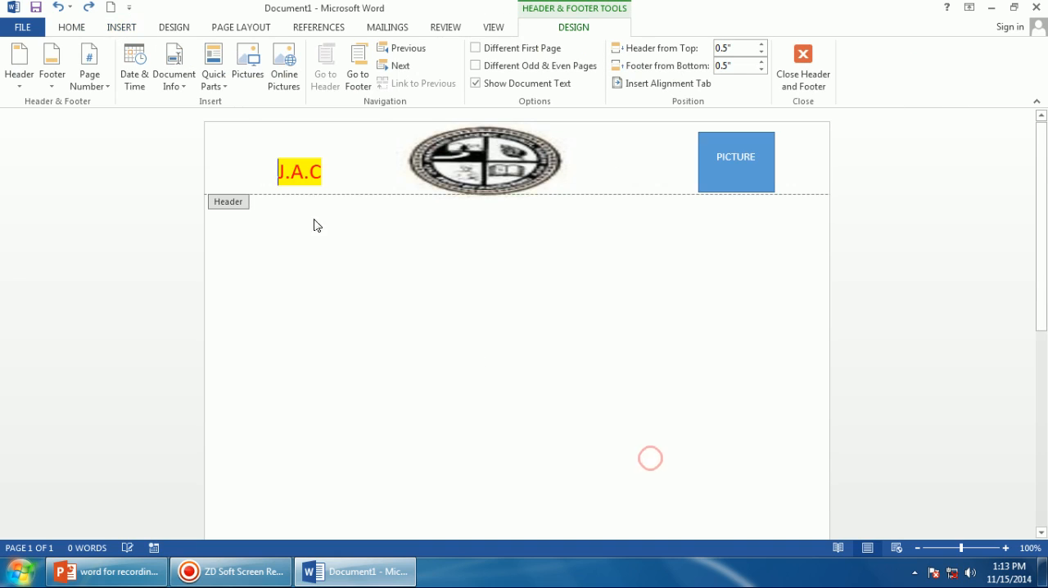
scroll(330, 271, "down", 8)
left_click(329, 487)
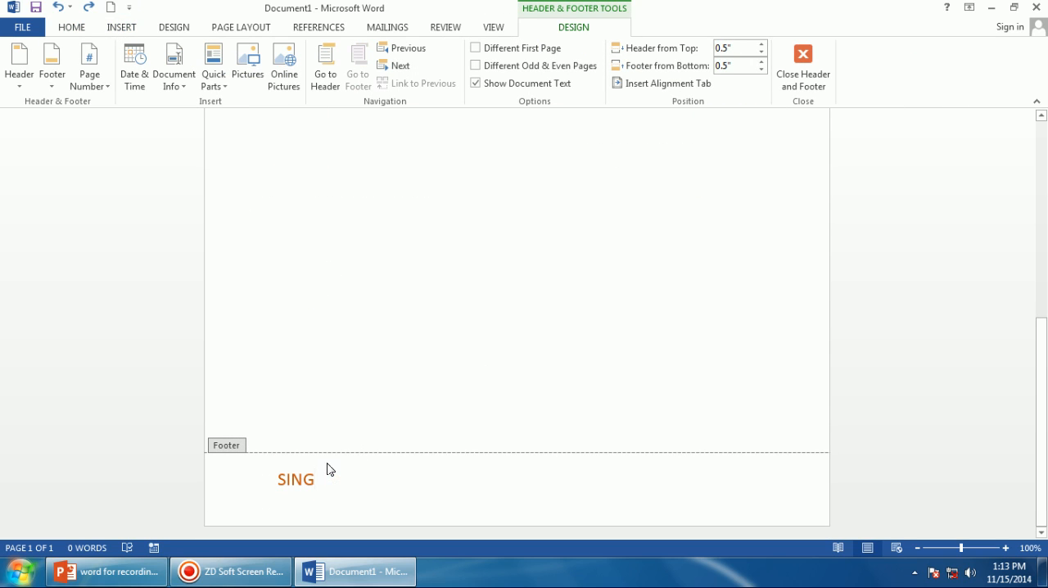
type(":---")
left_click(803, 72)
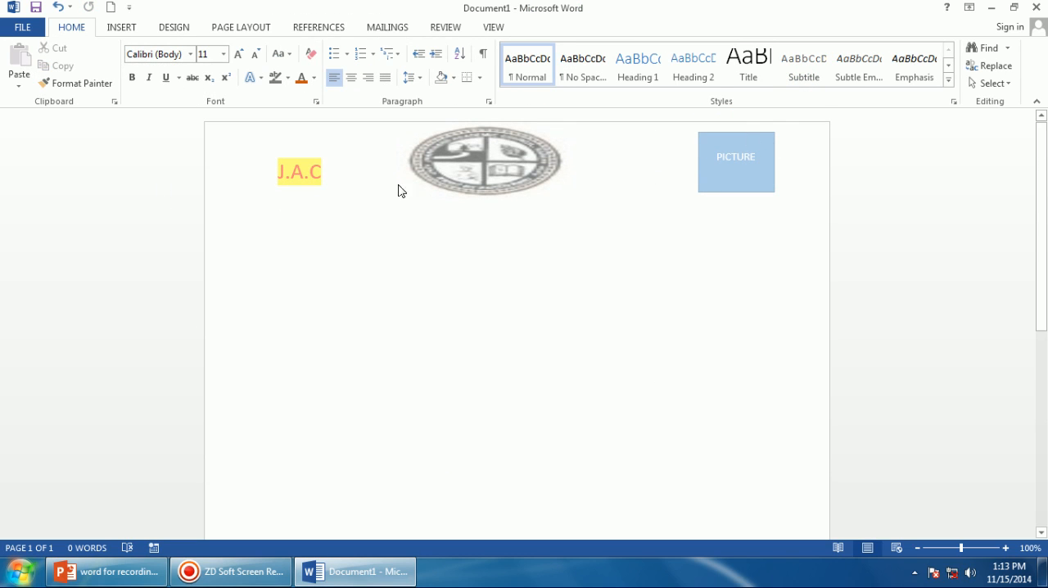
Insert a page break in the document body to add a new page.
left_click(657, 298)
scroll(665, 281, "down", 10)
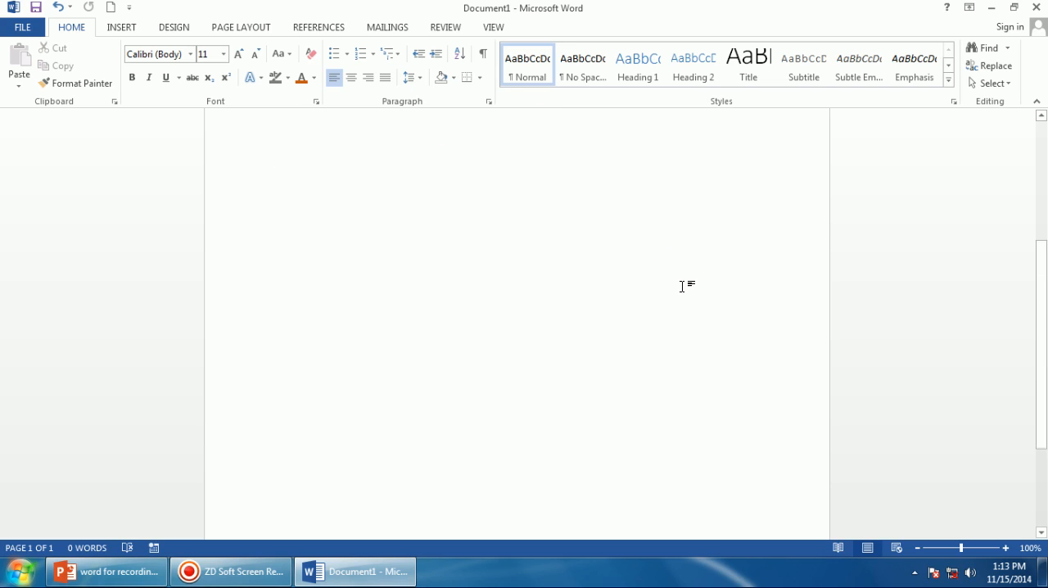
scroll(682, 286, "up", 10)
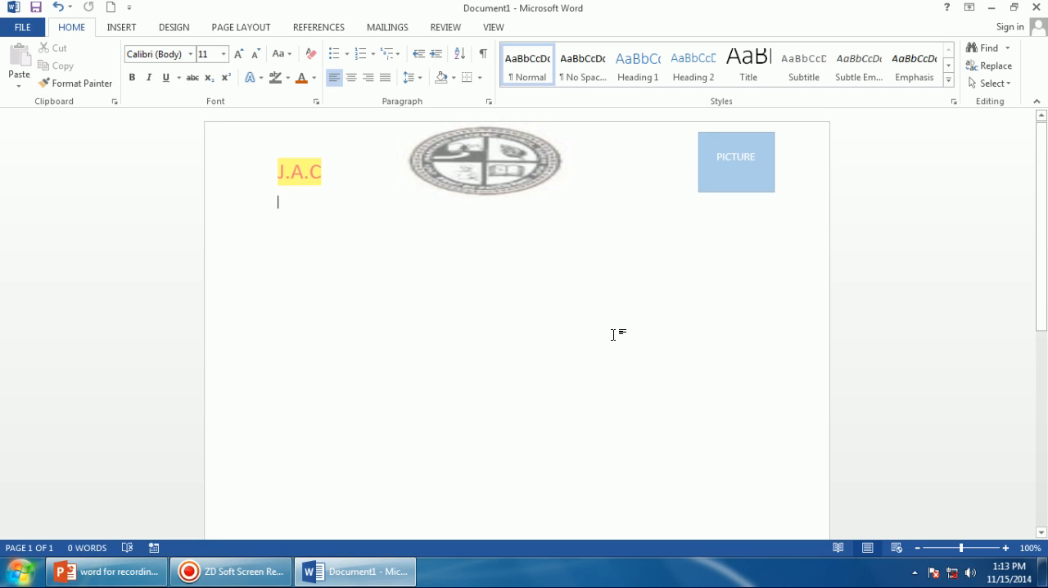
key("ctrl+Return")
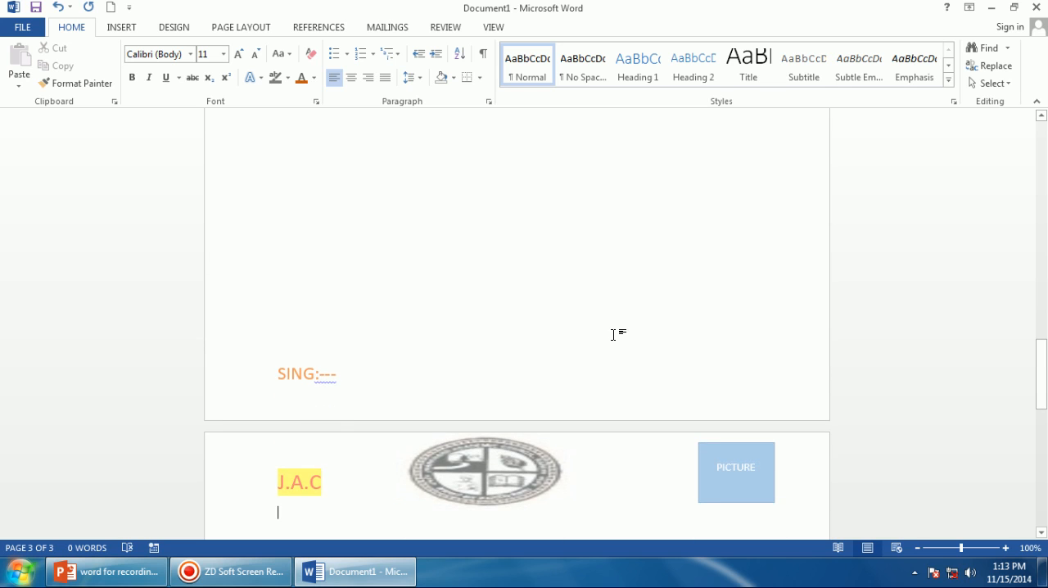
Scroll and zoom out to review the header and footer on every page.
scroll(610, 303, "down", 5)
scroll(611, 293, "down", 5)
scroll(610, 279, "up", 10)
scroll(610, 250, "down", 5)
scroll(603, 234, "up", 3)
scroll(604, 234, "down", 6)
scroll(603, 234, "up", 4)
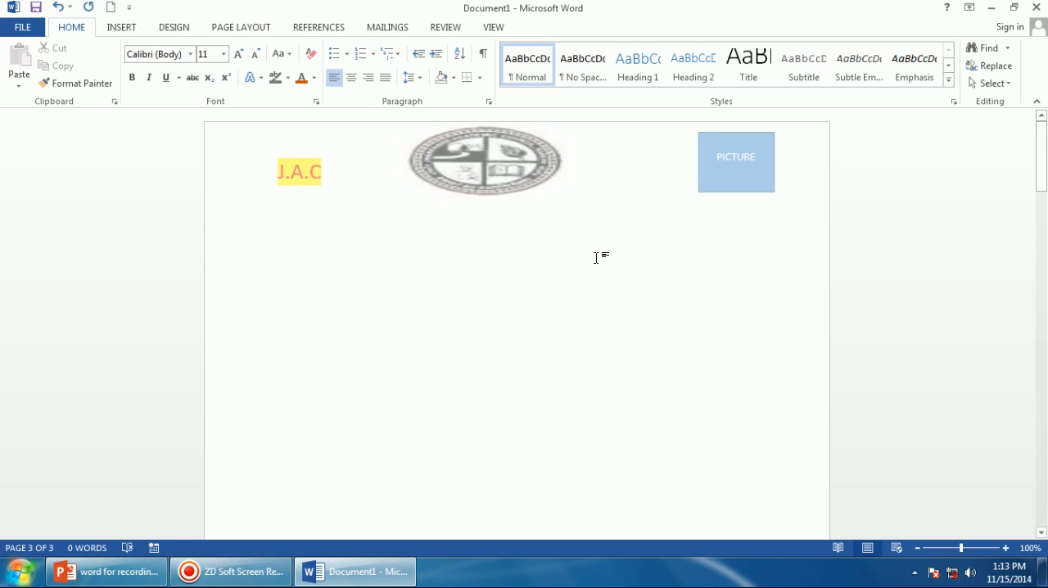
left_click(917, 548)
left_click(917, 549)
left_click(917, 549)
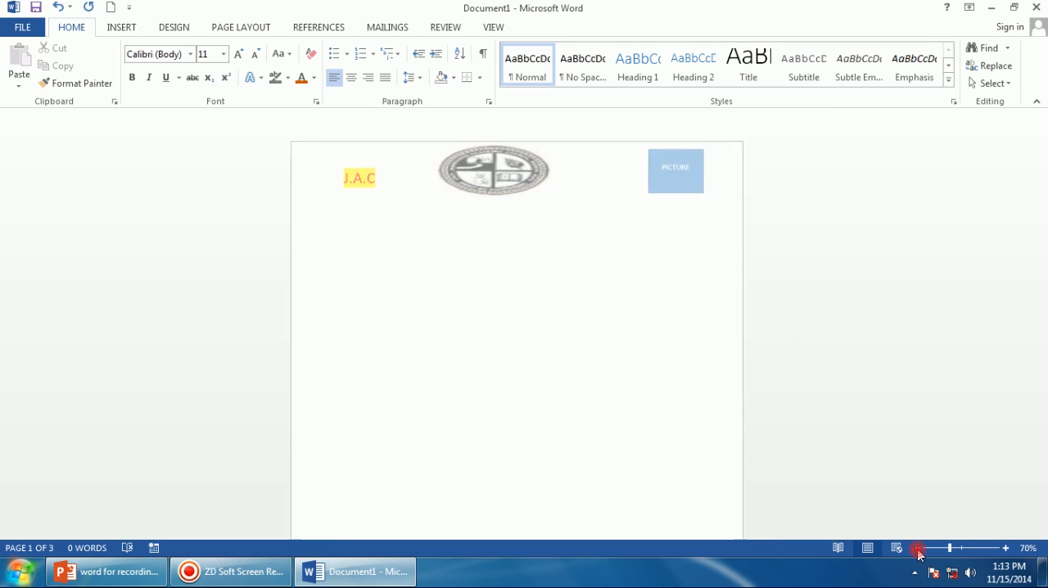
left_click(917, 548)
left_click(918, 548)
left_click(917, 548)
left_click(917, 548)
left_click(917, 548)
left_click(917, 548)
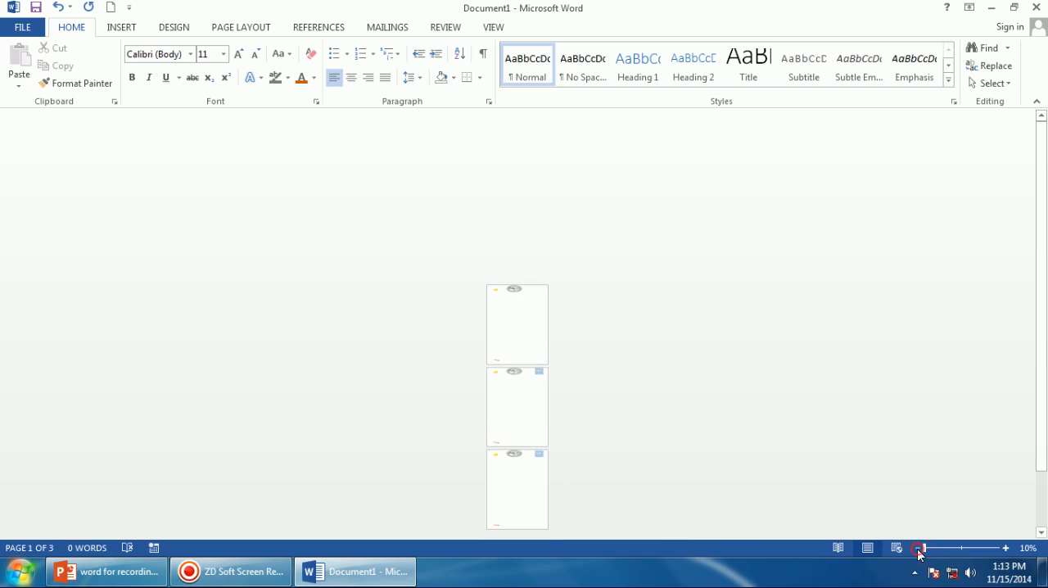
Zoom in and scroll through the pages to review the header and footer on each page.
left_click(523, 307)
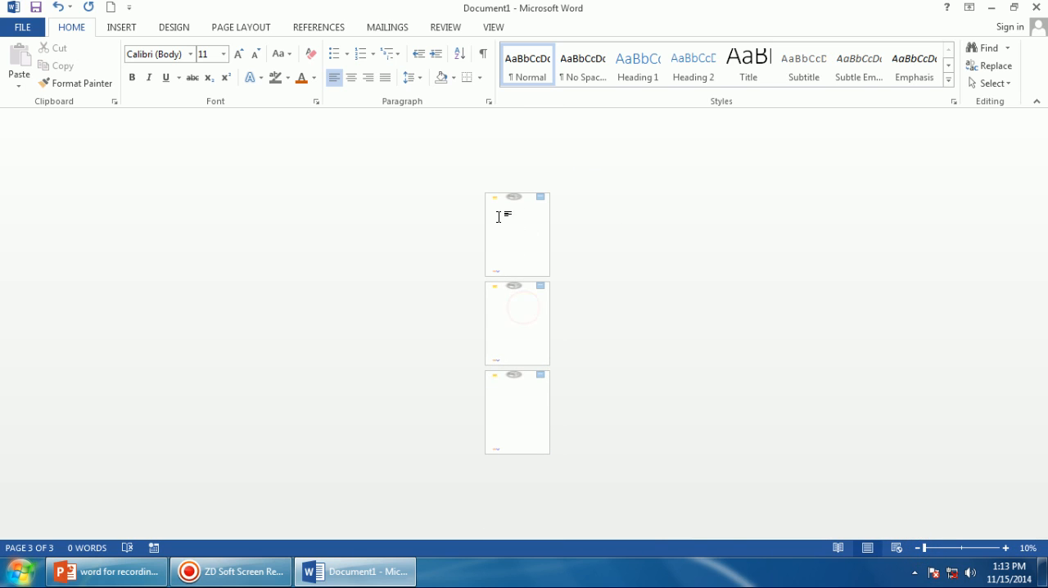
left_click(997, 549)
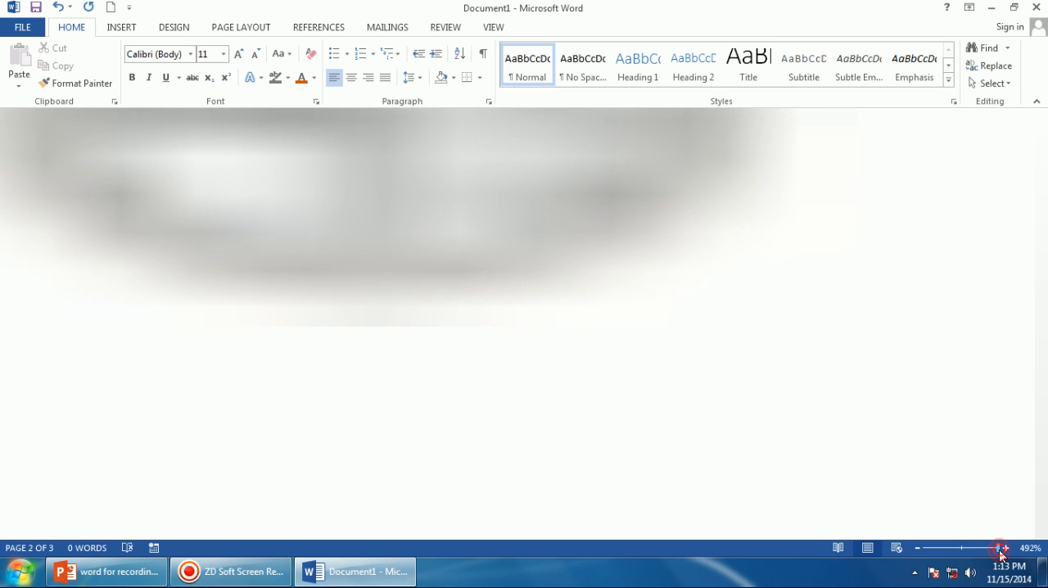
left_click_drag(999, 550, 959, 561)
scroll(580, 402, "up", 6)
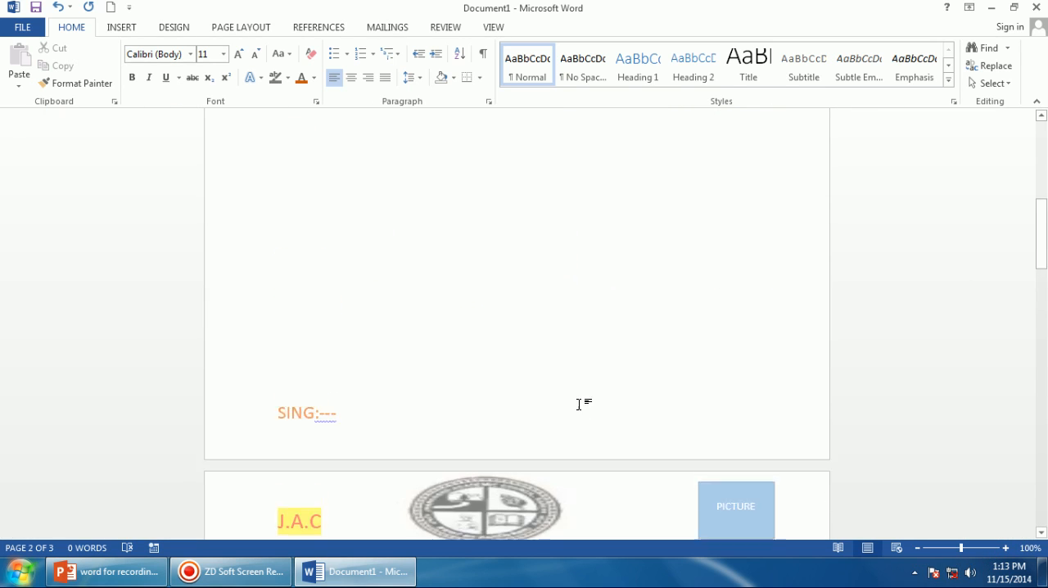
scroll(580, 401, "down", 8)
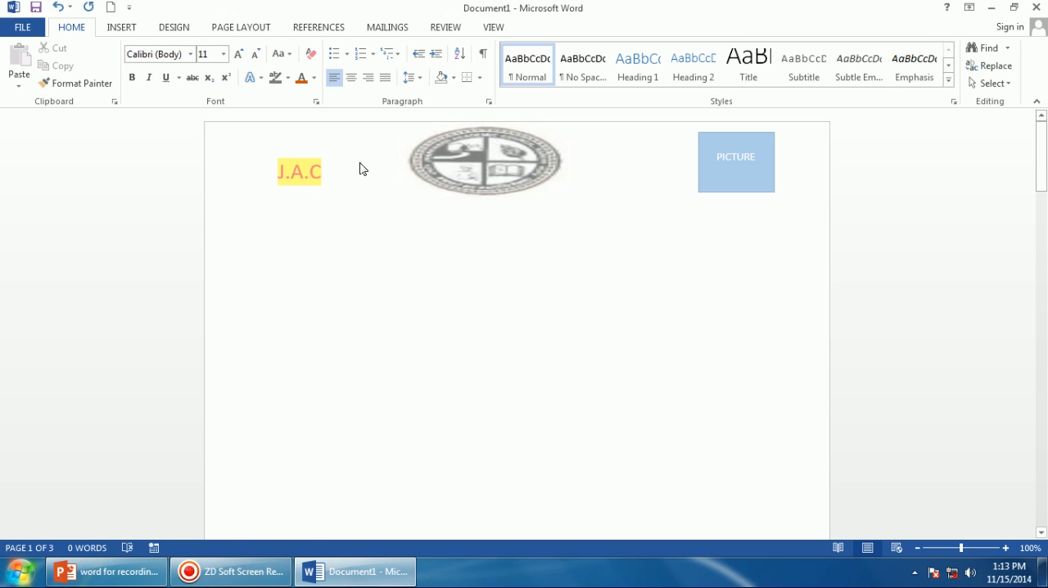
left_click(121, 27)
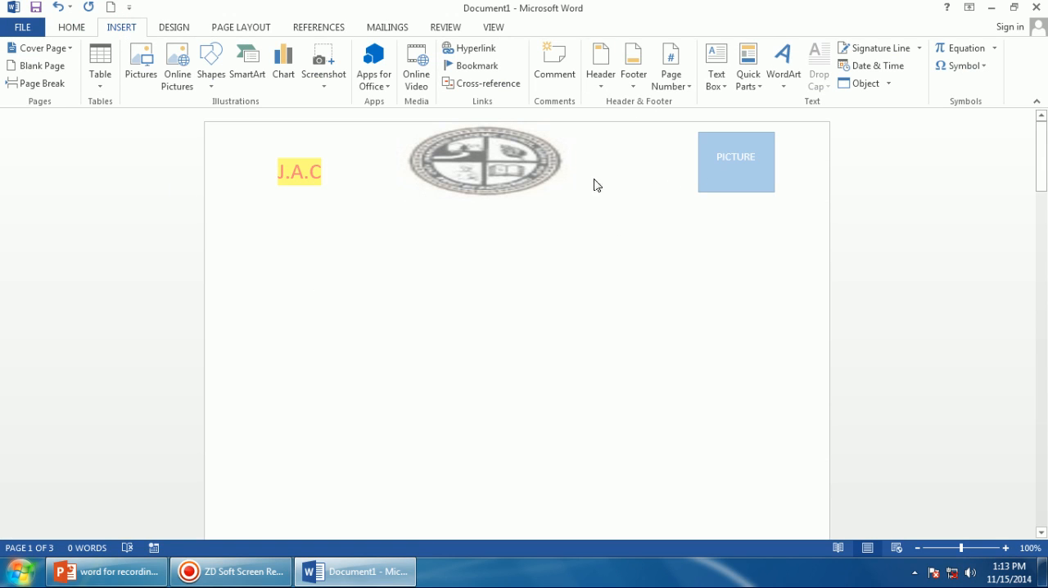
scroll(796, 166, "down", 15)
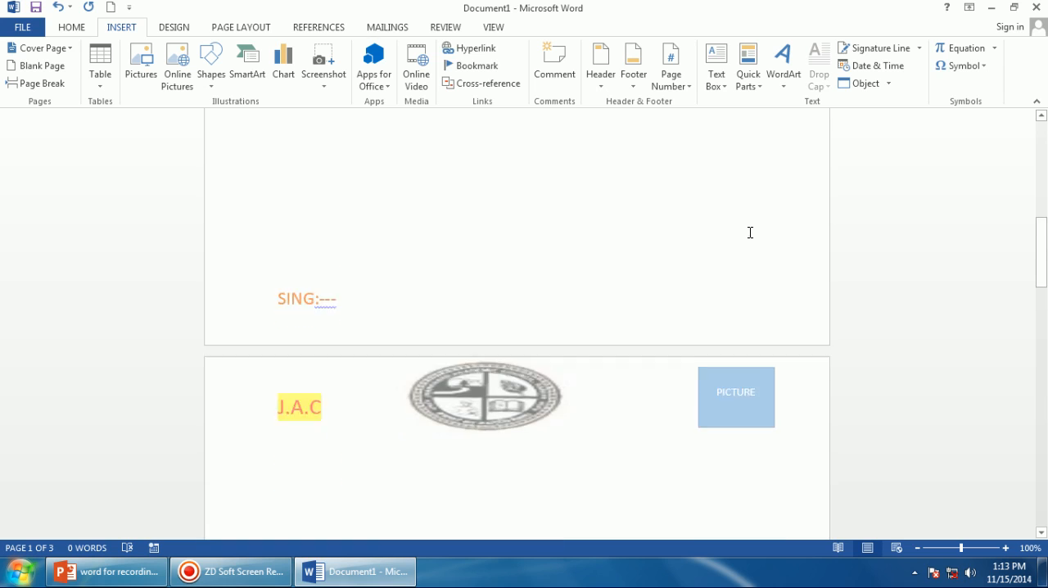
scroll(743, 240, "down", 5)
scroll(747, 247, "up", 10)
scroll(729, 264, "down", 15)
left_click(1041, 129)
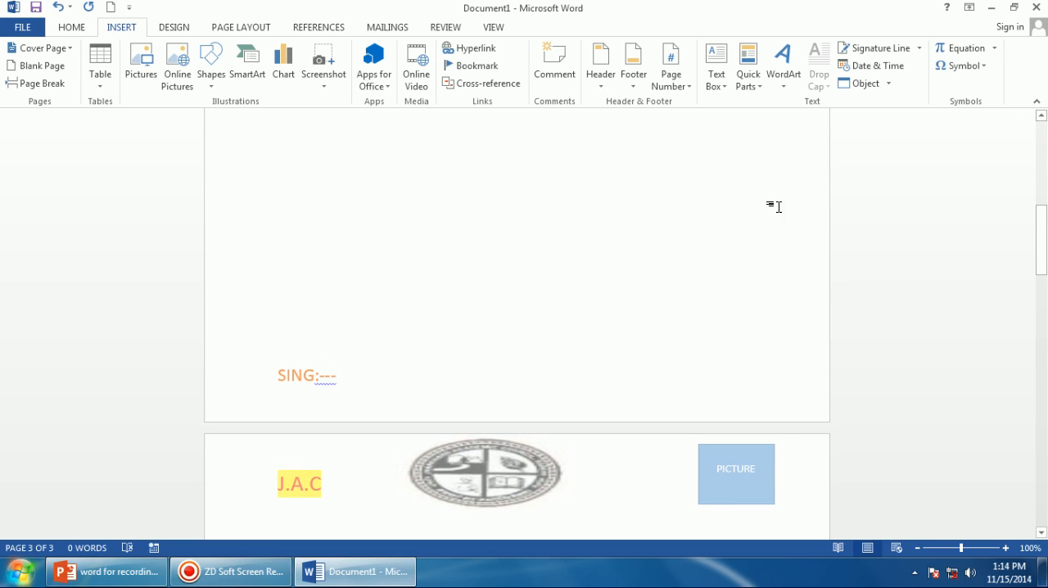
left_click_drag(1044, 258, 1041, 217)
scroll(605, 218, "up", 5)
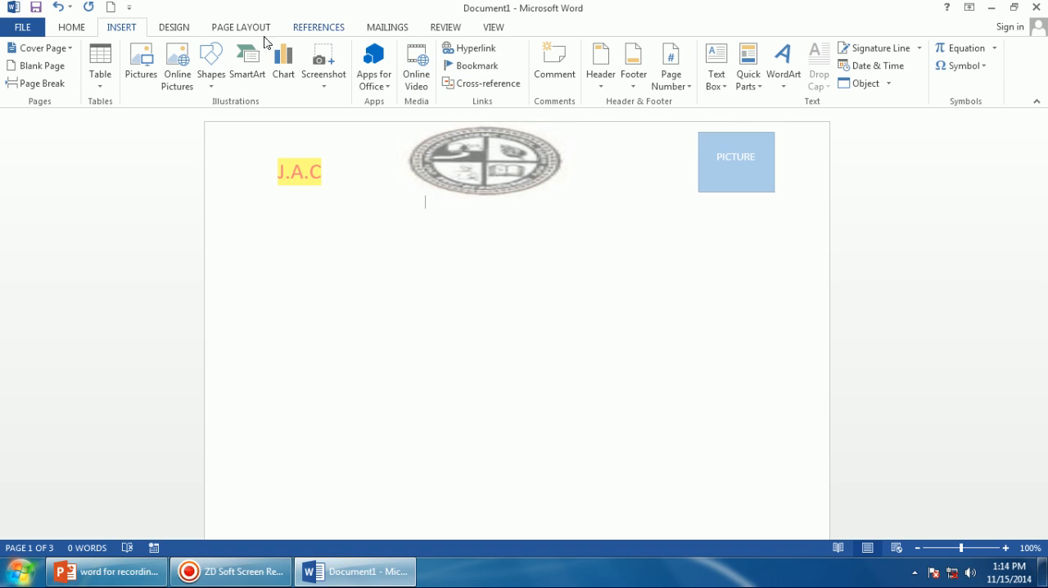
left_click(600, 80)
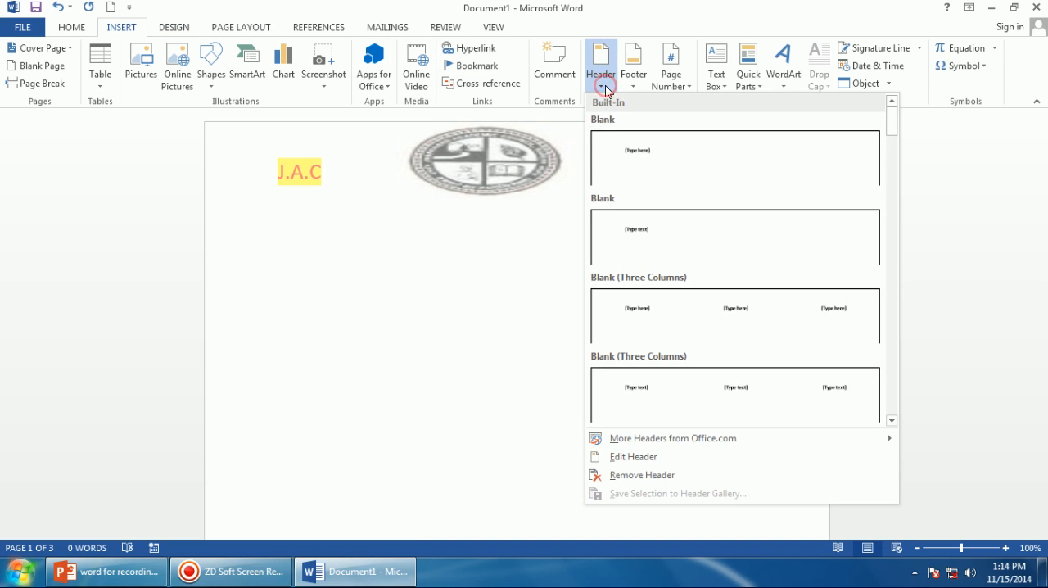
left_click(608, 460)
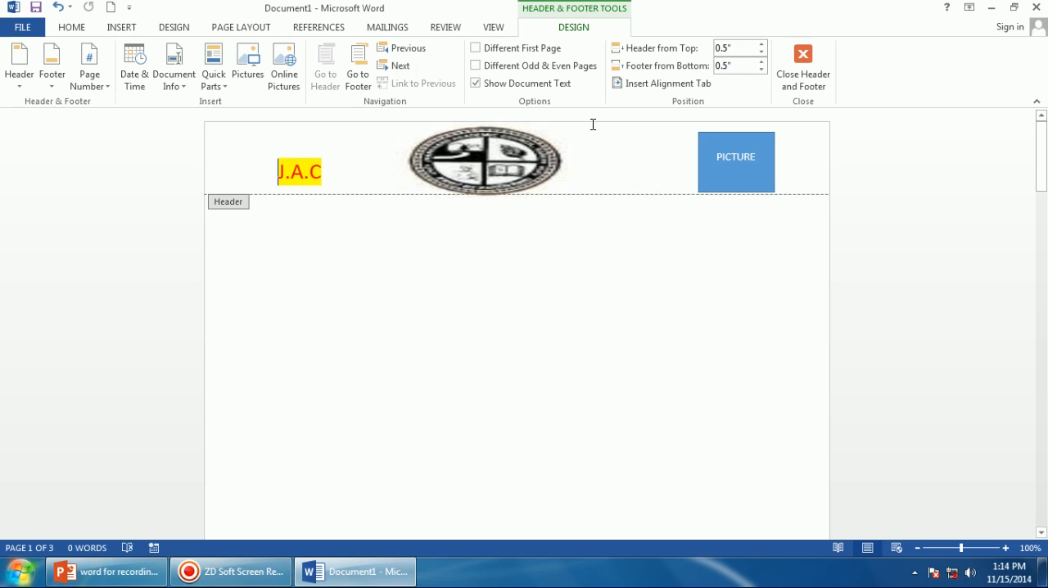
left_click(562, 238)
left_click(803, 67)
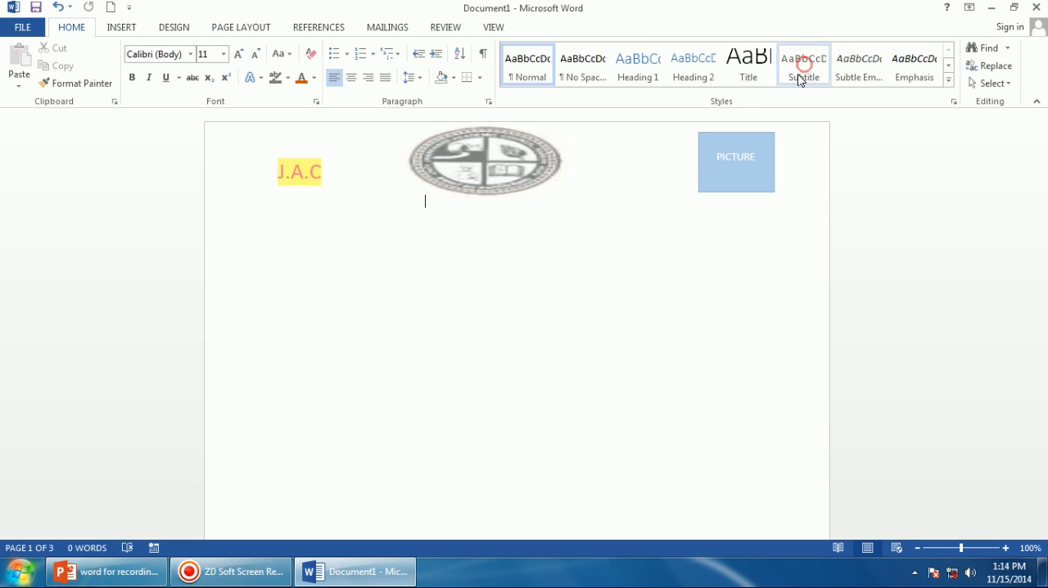
Insert a page number at the bottom of the page using the Plain Number 3 style.
left_click(125, 27)
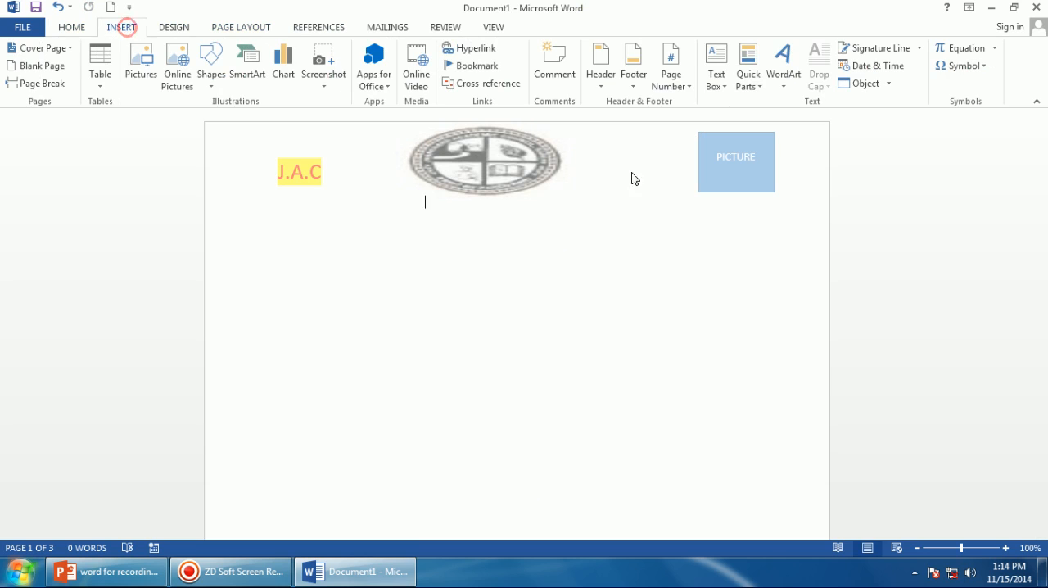
left_click(676, 83)
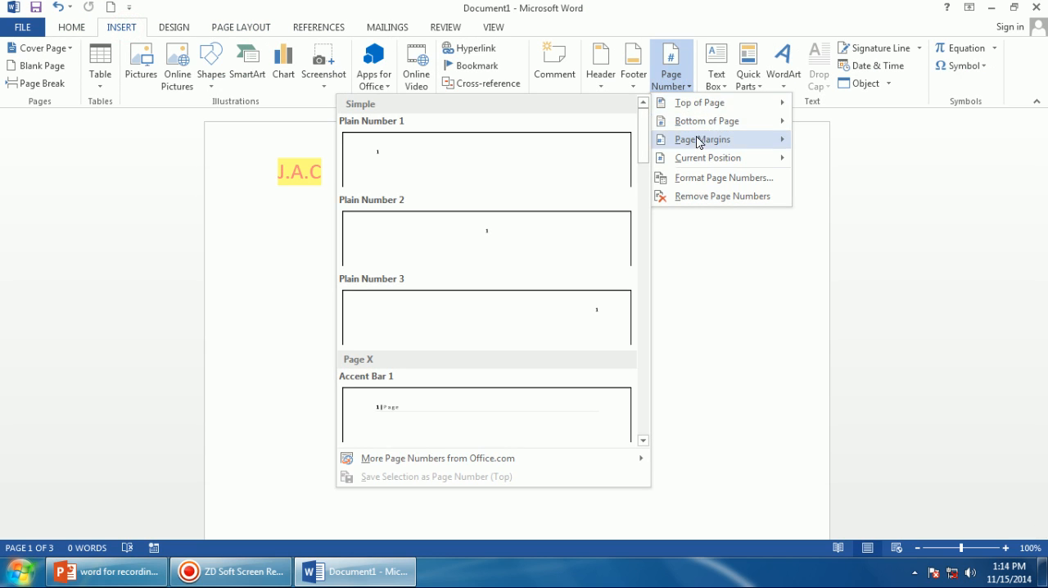
mouse_move(737, 156)
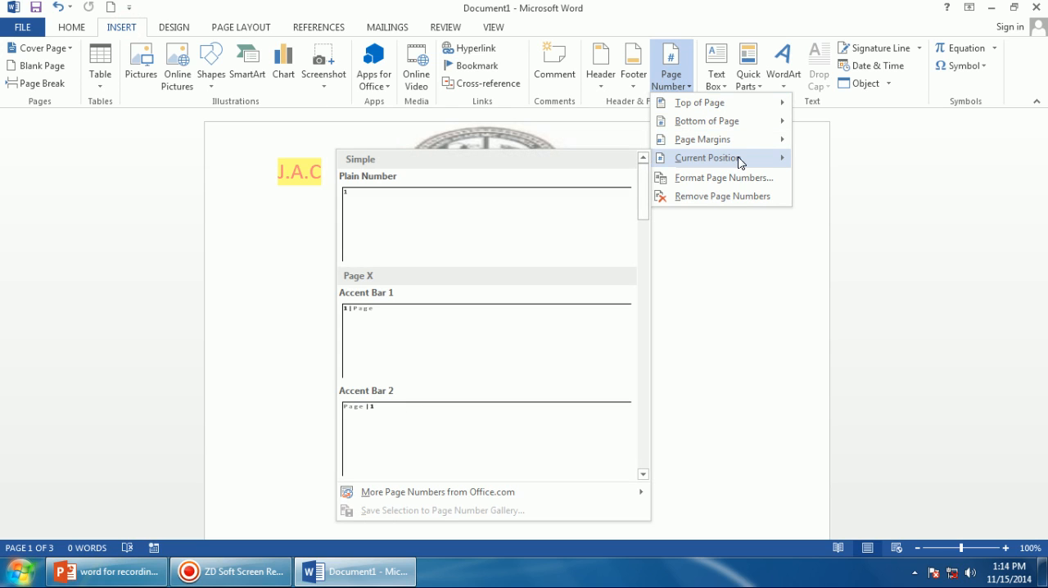
left_click(695, 111)
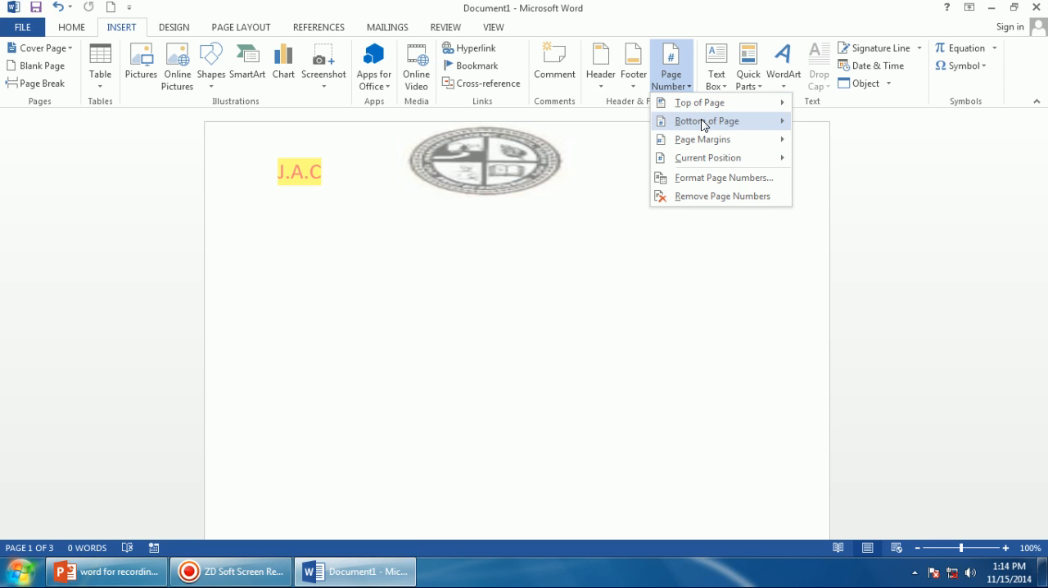
mouse_move(702, 121)
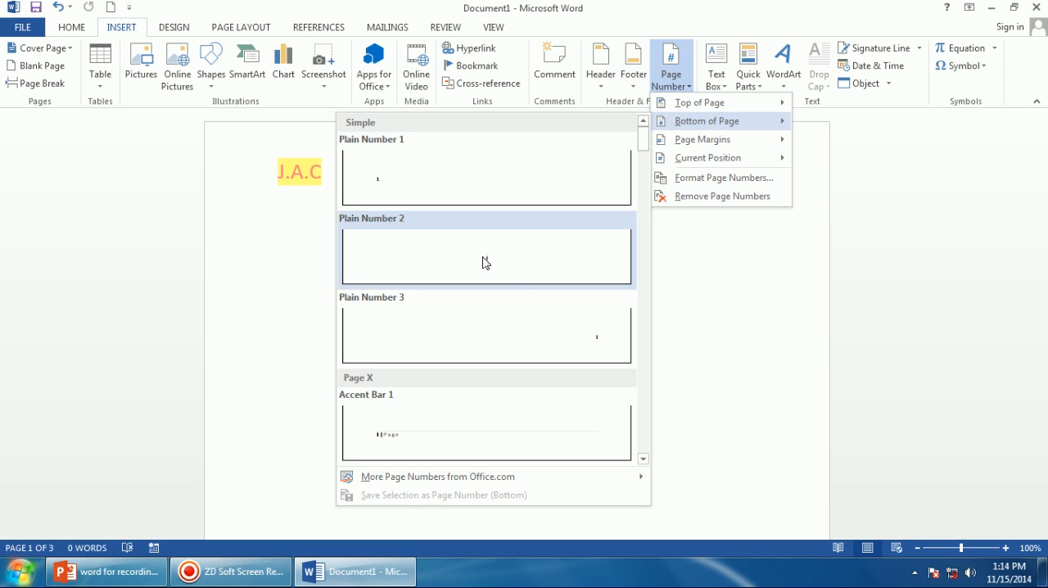
left_click(597, 342)
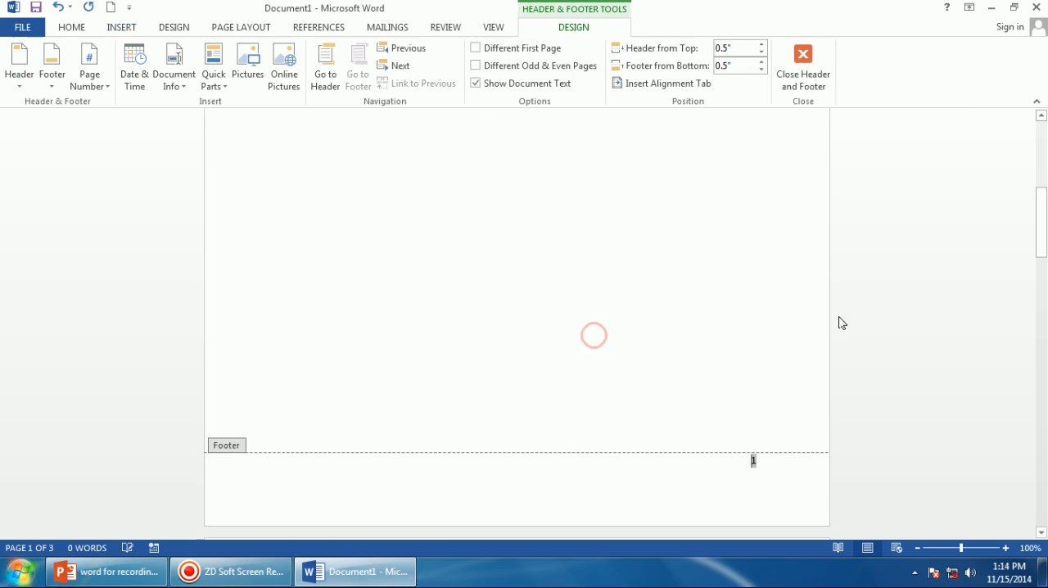
Scroll through the pages to review the page number in each footer.
scroll(744, 324, "up", 7)
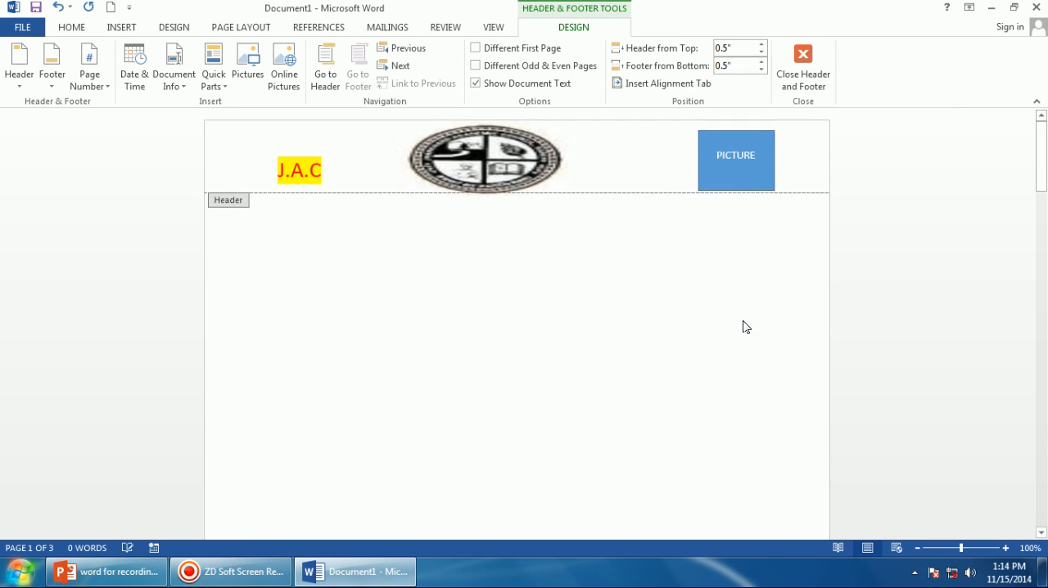
scroll(742, 320, "down", 6)
scroll(735, 325, "down", 10)
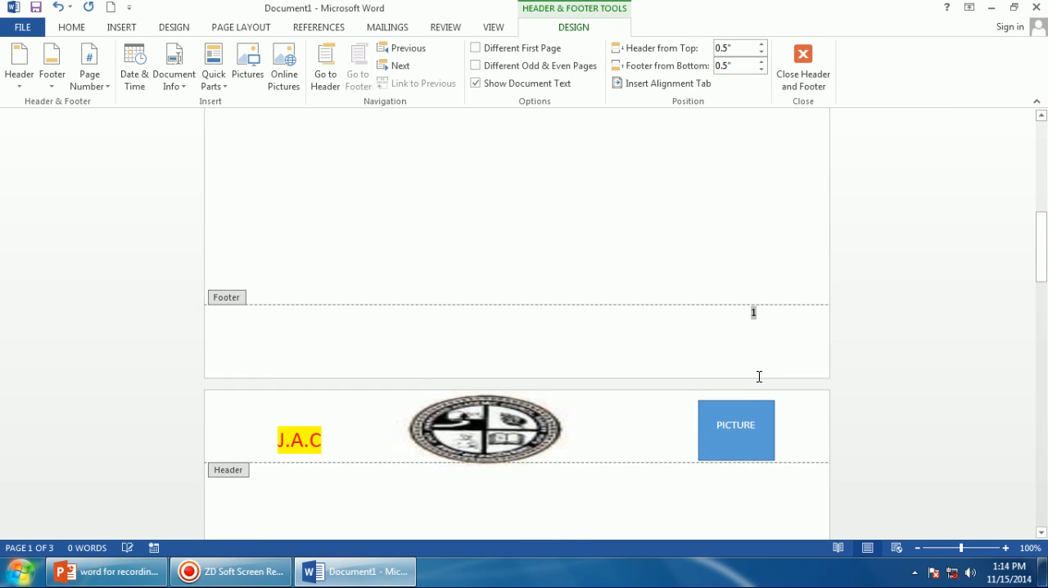
scroll(755, 365, "down", 10)
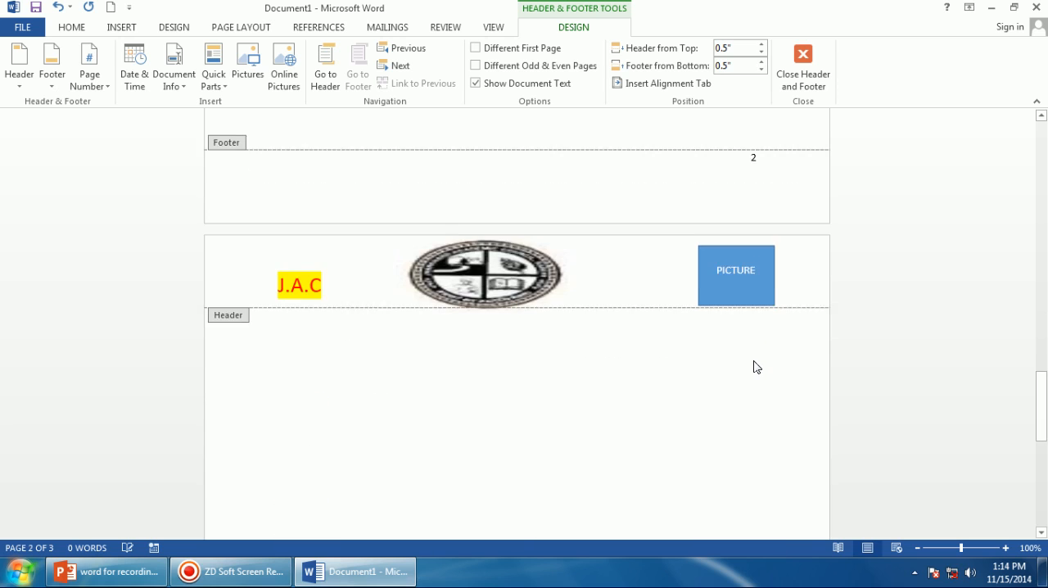
scroll(754, 367, "down", 2)
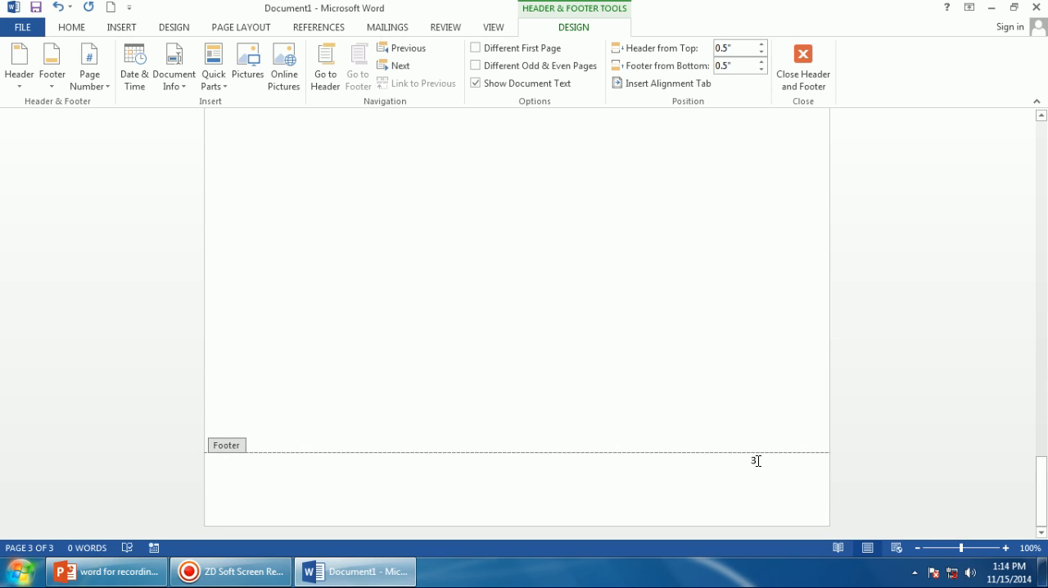
double_click(751, 460)
scroll(731, 374, "up", 9)
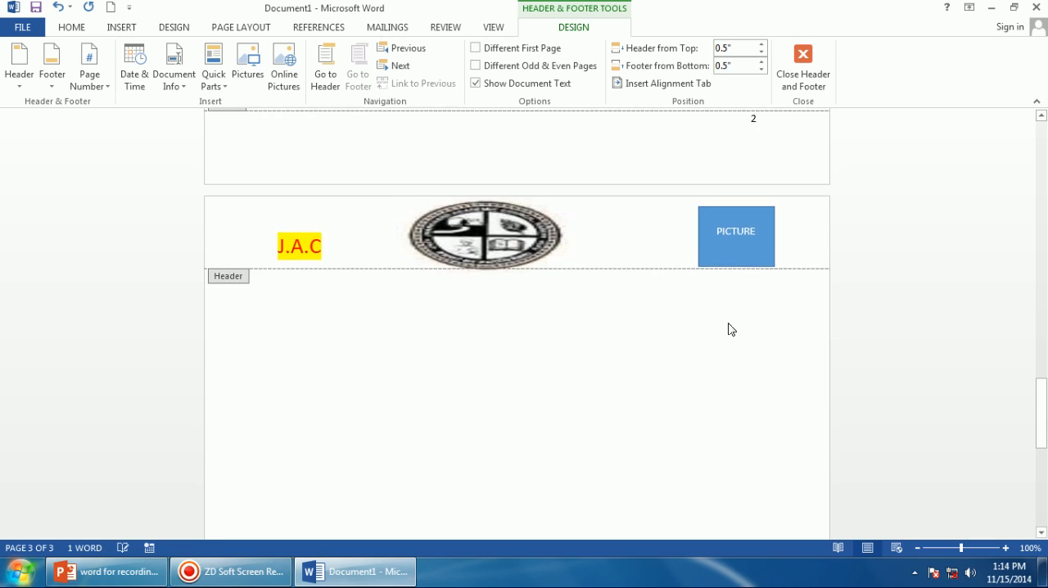
scroll(720, 286, "up", 10)
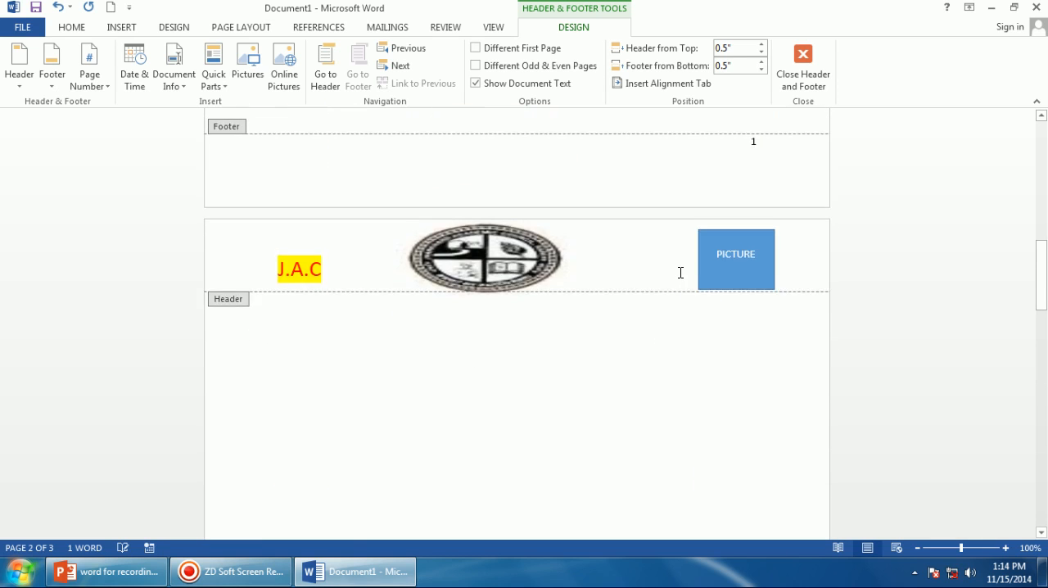
scroll(723, 332, "up", 10)
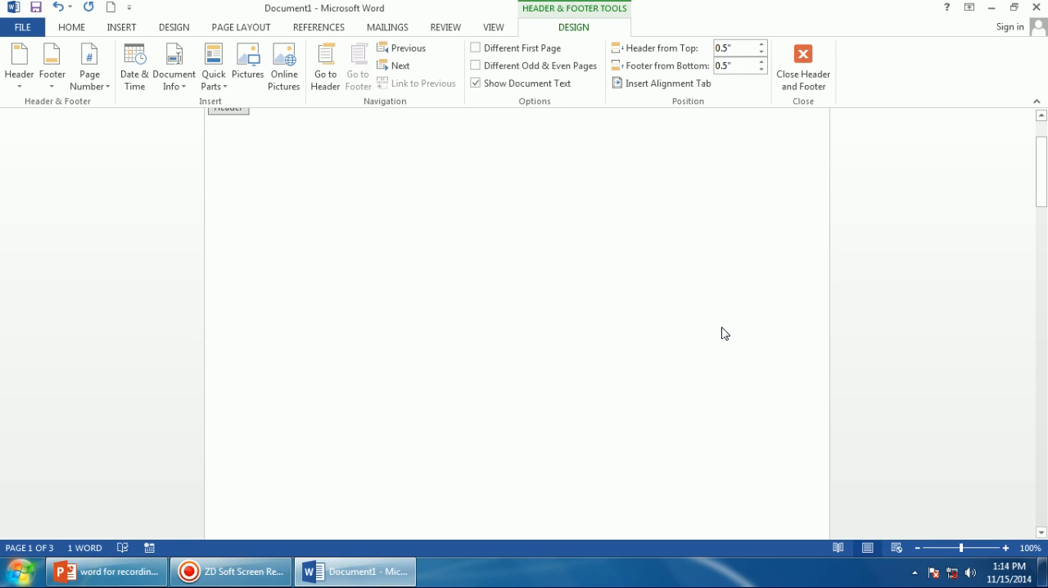
scroll(524, 327, "up", 2)
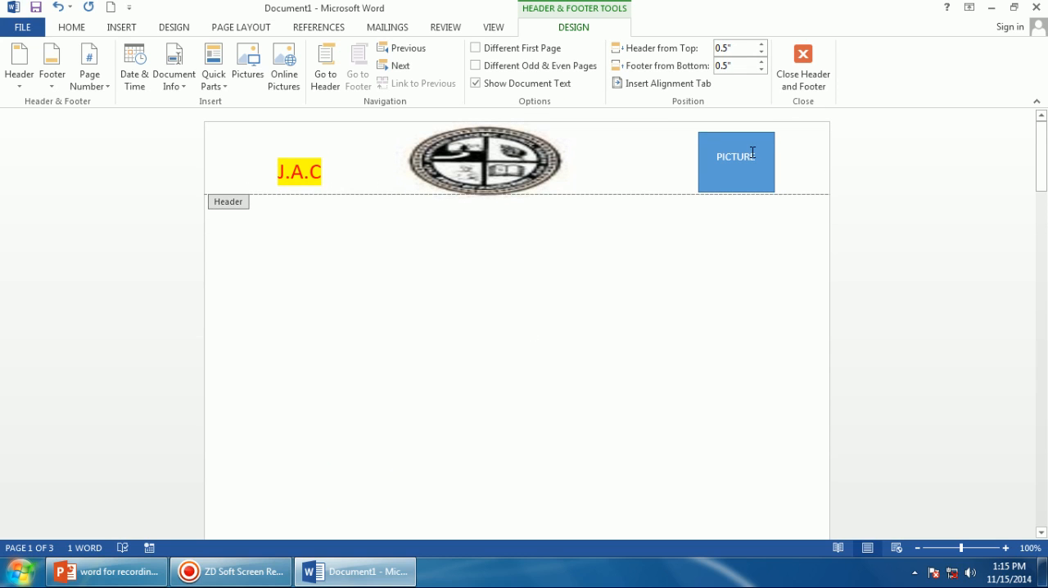
scroll(725, 218, "down", 12)
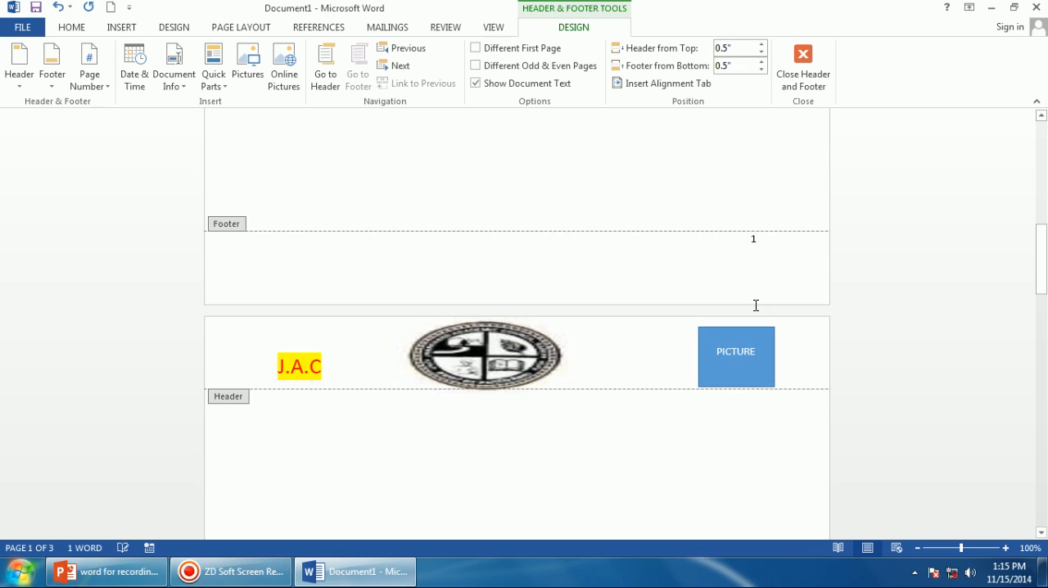
Select the footer page number and enlarge its font size by two steps.
left_click(751, 239)
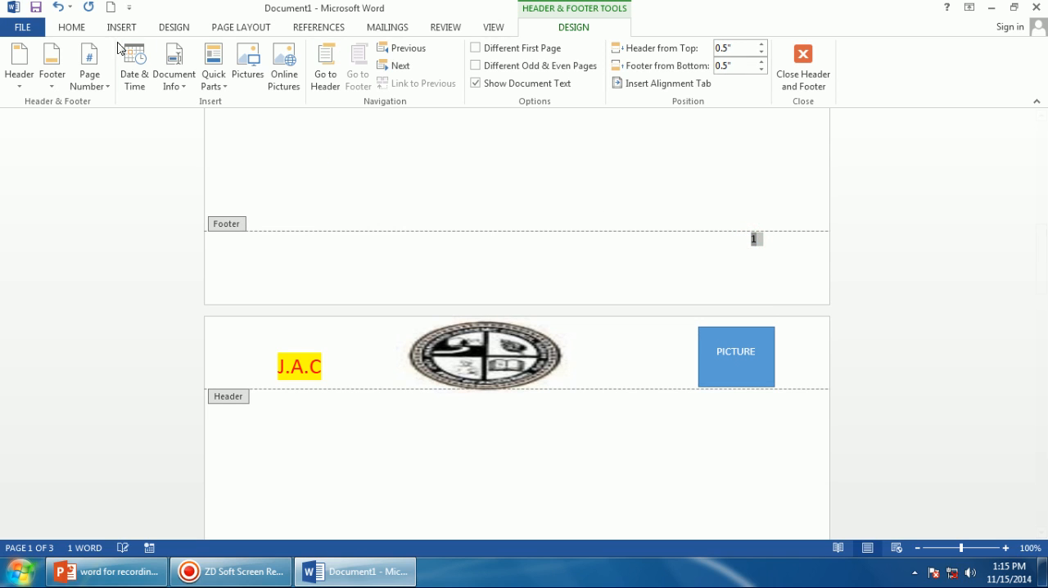
left_click(82, 28)
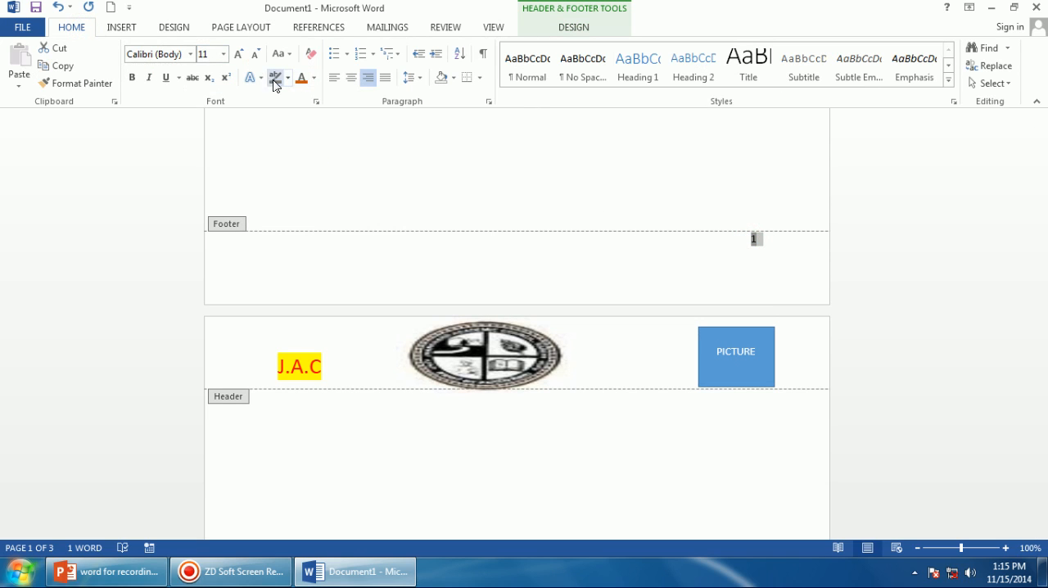
left_click(239, 54)
left_click(239, 54)
left_click(239, 54)
left_click(239, 54)
left_click(239, 54)
Close the header and footer editing view.
scroll(547, 414, "down", 15)
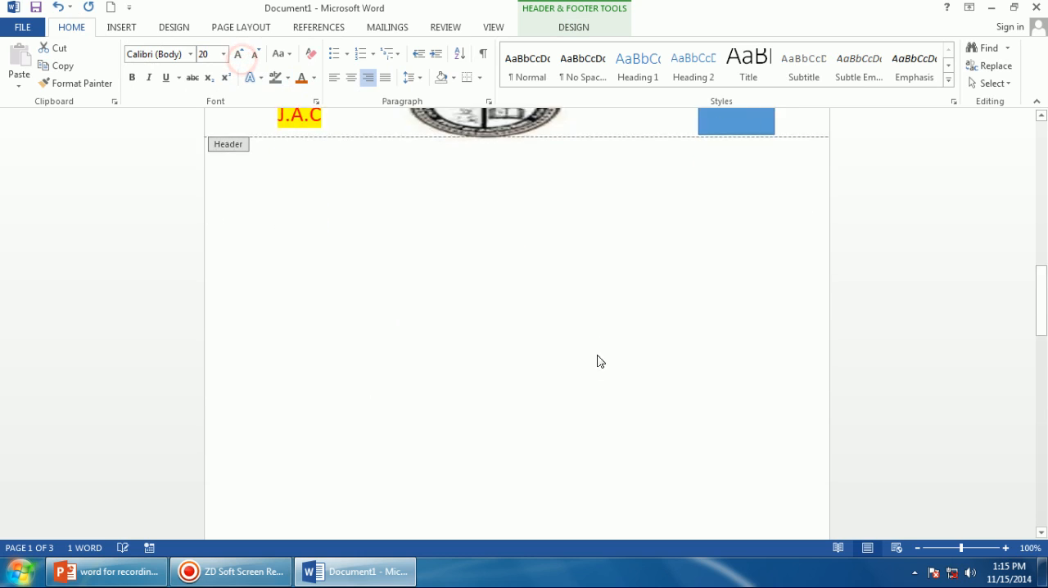
scroll(726, 395, "down", 10)
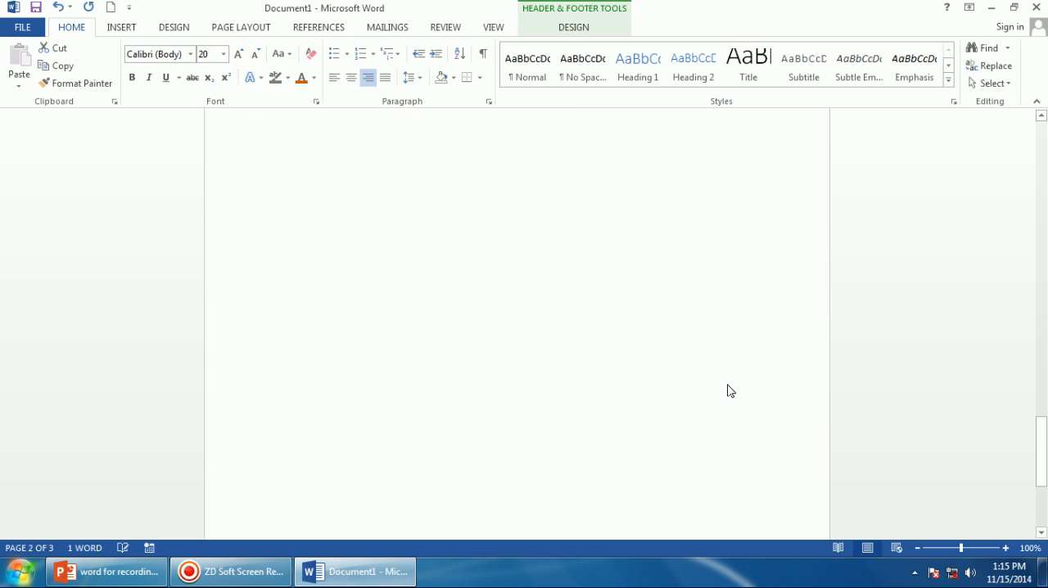
left_click(693, 488)
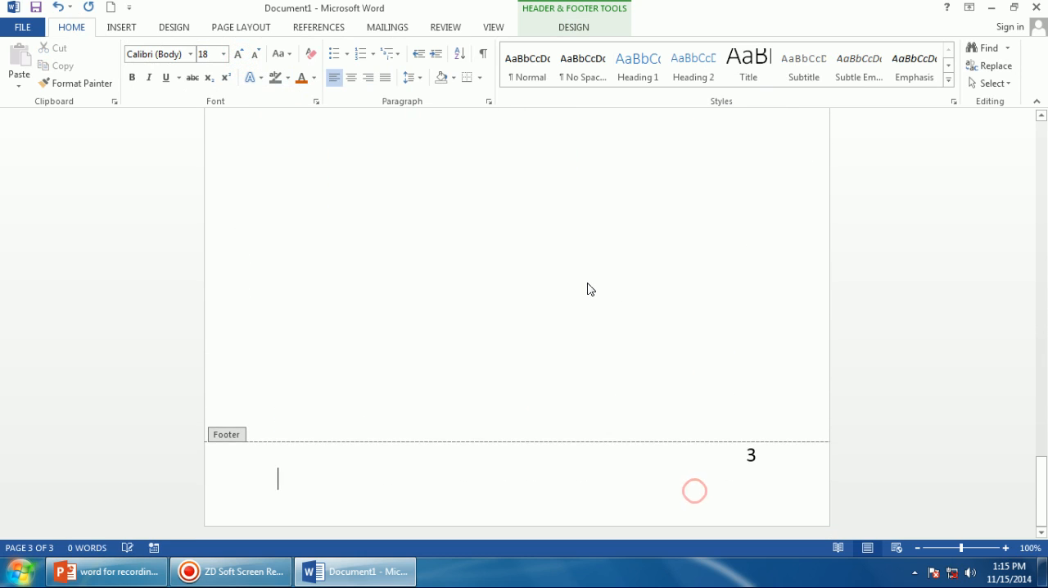
scroll(381, 335, "up", 15)
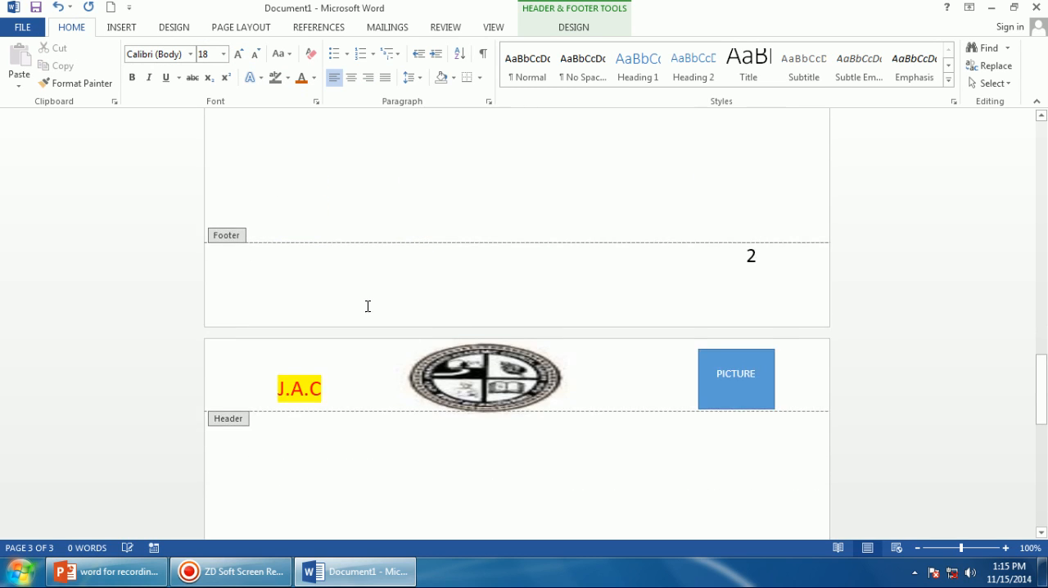
scroll(360, 299, "up", 5)
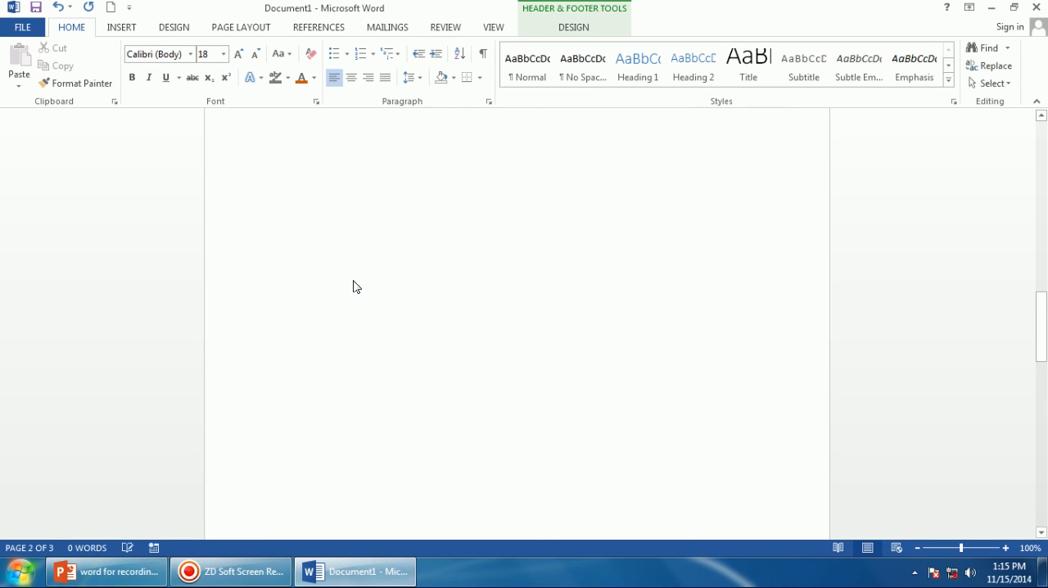
left_click(573, 29)
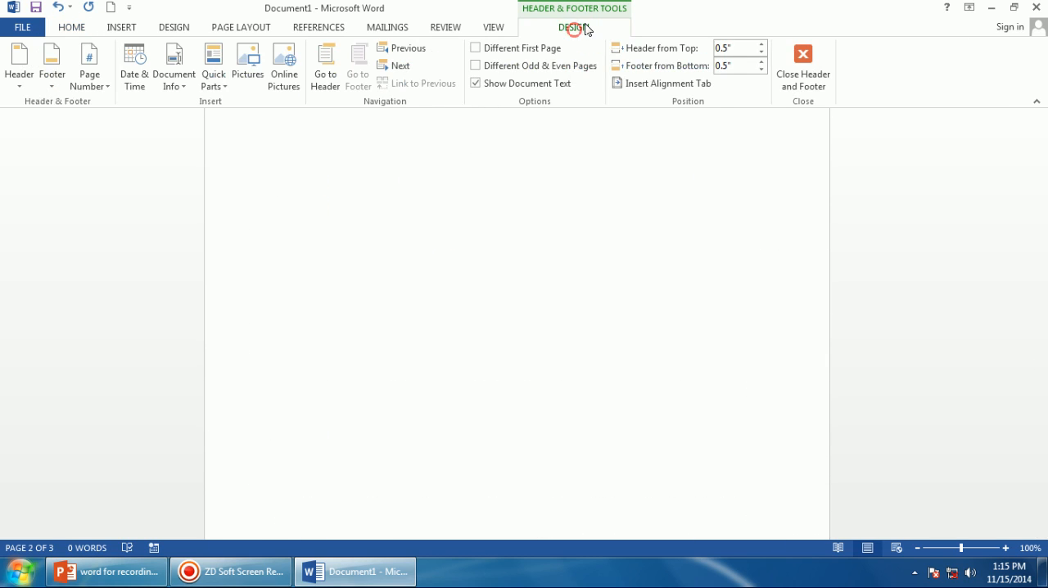
left_click(790, 65)
Zoom out and scroll to review the header and page numbers on all pages.
scroll(502, 264, "up", 8)
scroll(458, 341, "down", 10)
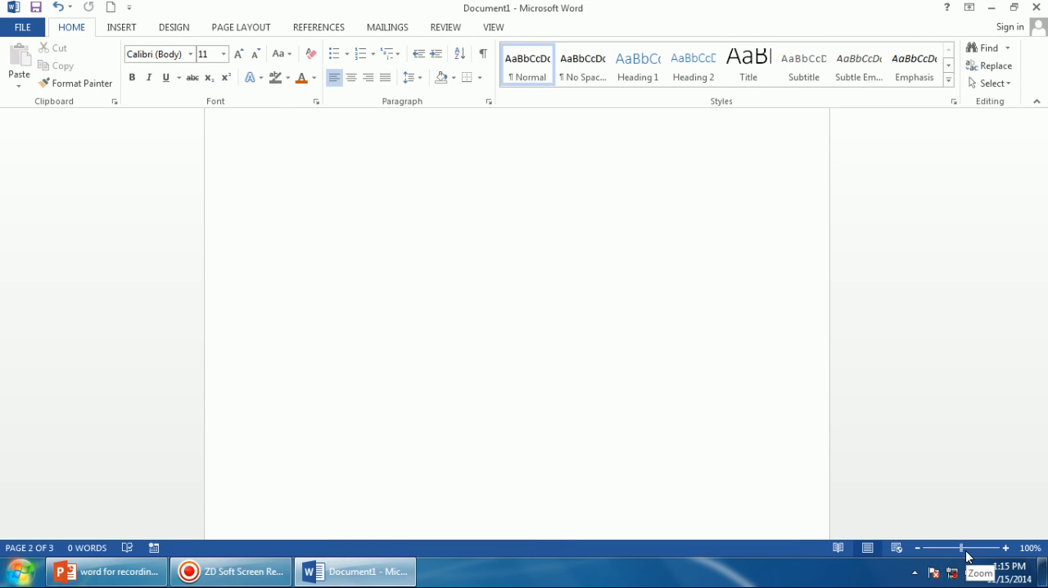
left_click_drag(964, 554, 930, 559)
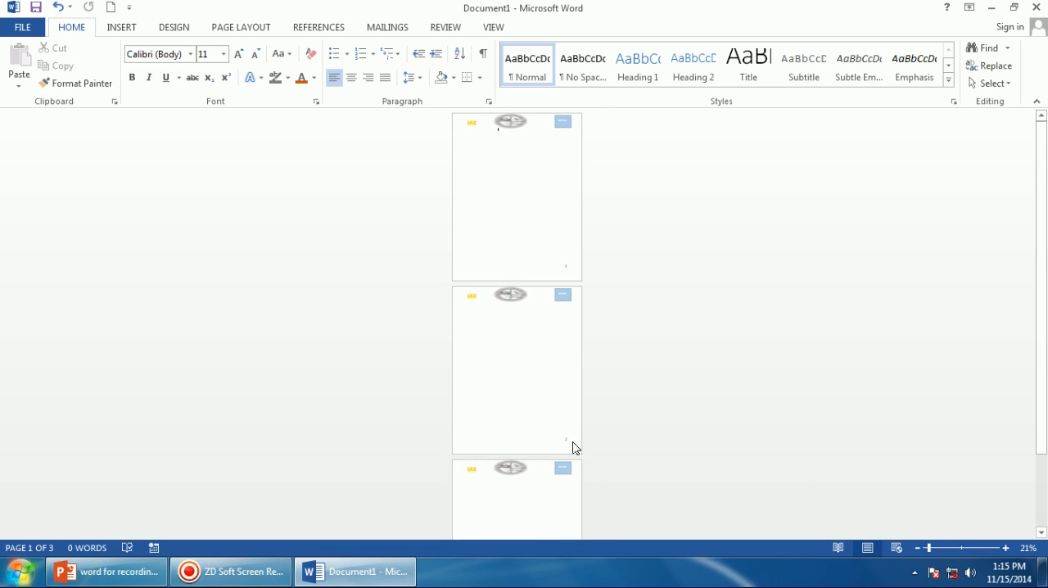
scroll(573, 434, "down", 3)
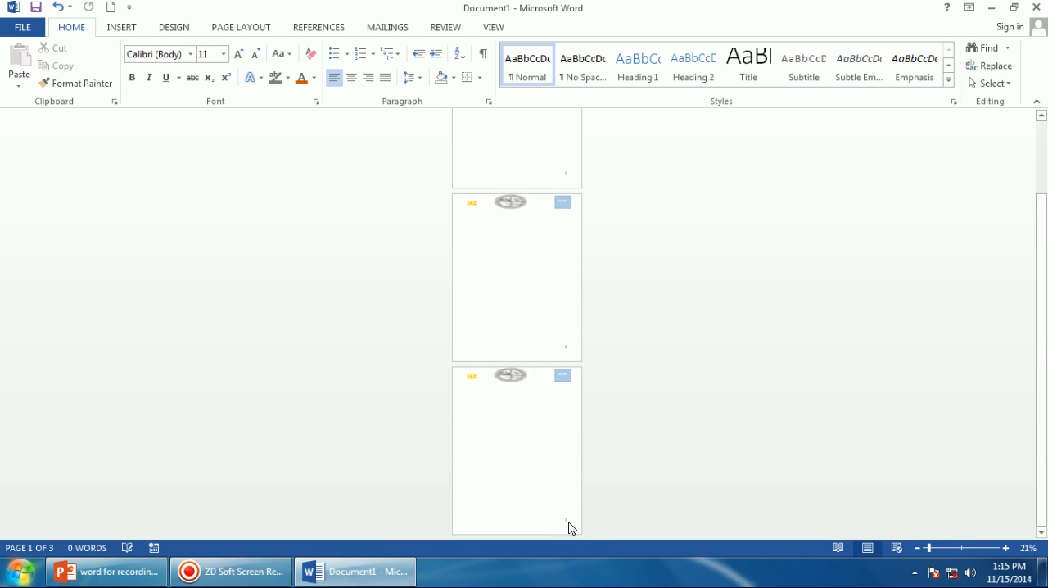
scroll(545, 444, "up", 3)
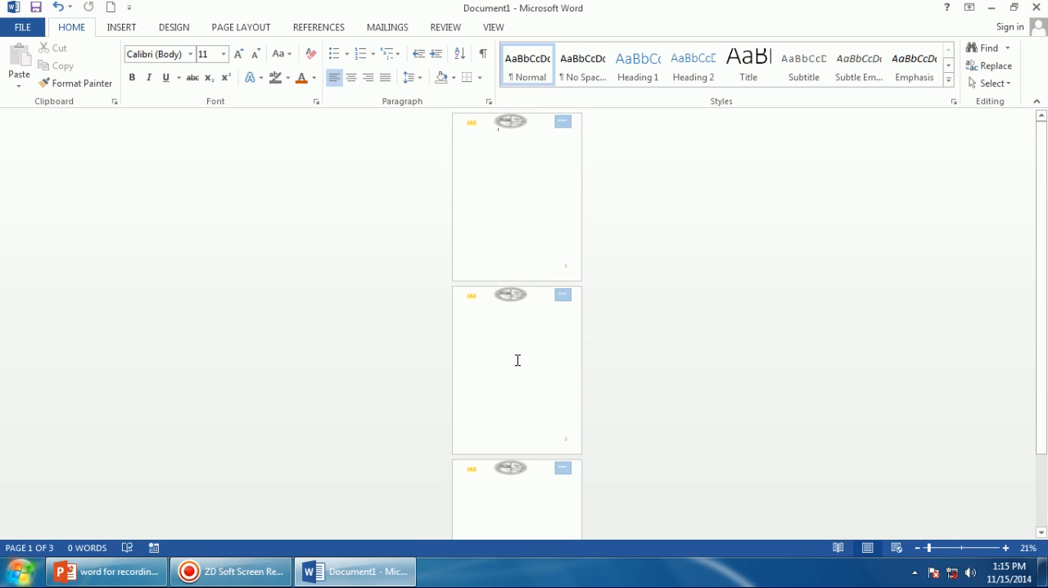
scroll(516, 552, "down", 1)
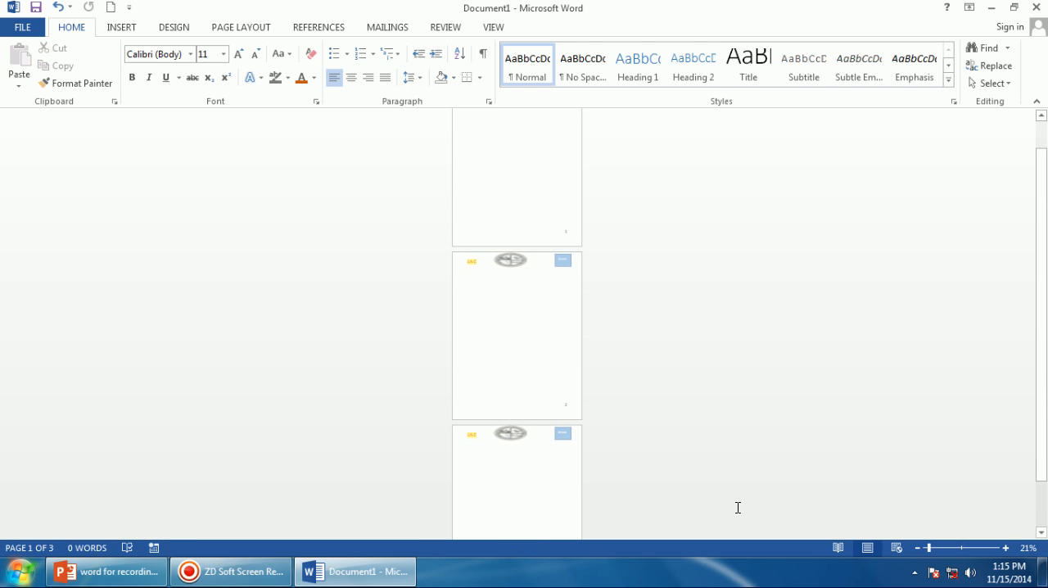
left_click(1005, 547)
left_click(1005, 547)
left_click(1005, 547)
left_click(1005, 547)
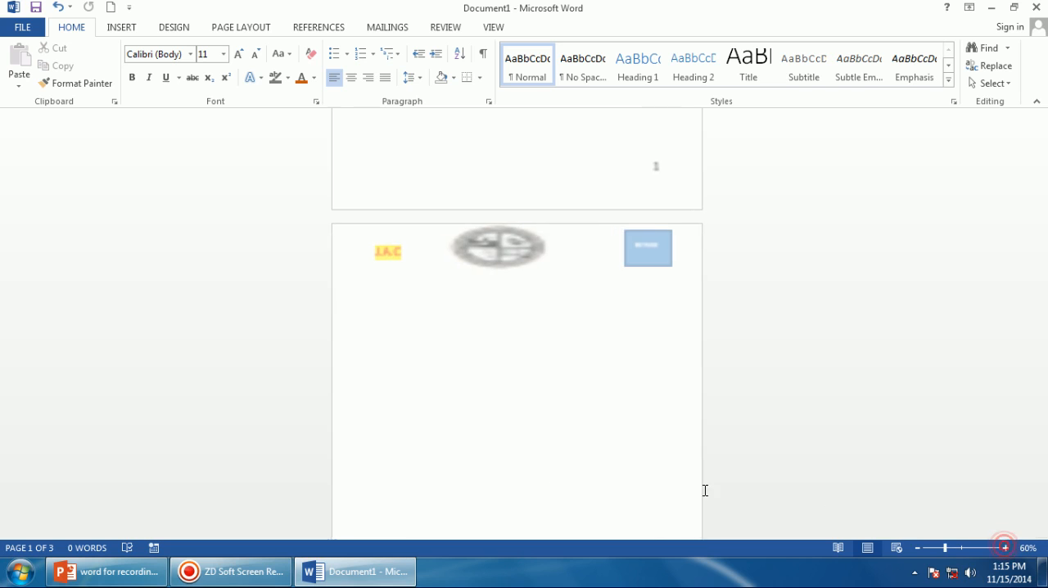